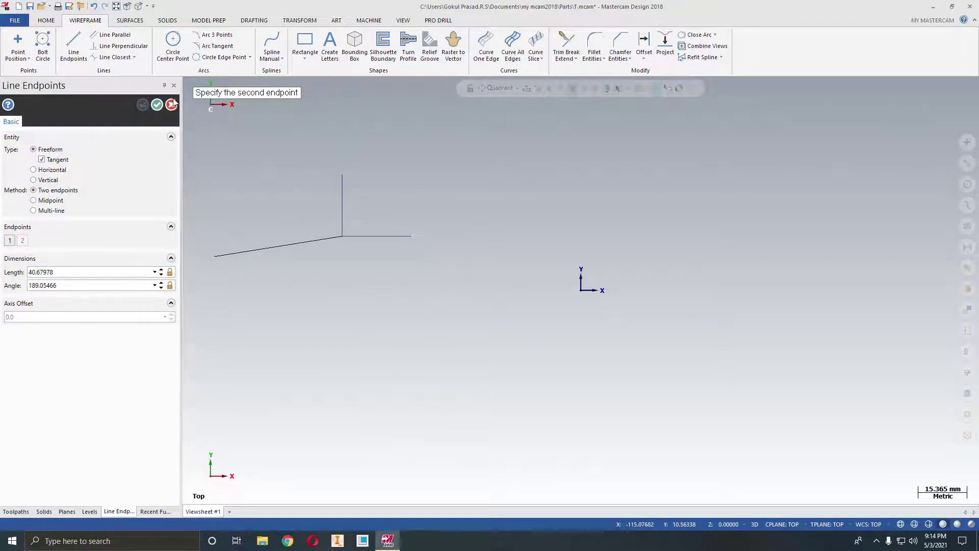
Step: Draw a horizontal line about 28.5 mm long, extending left from the lower end of the existing vertical line
click(52, 170)
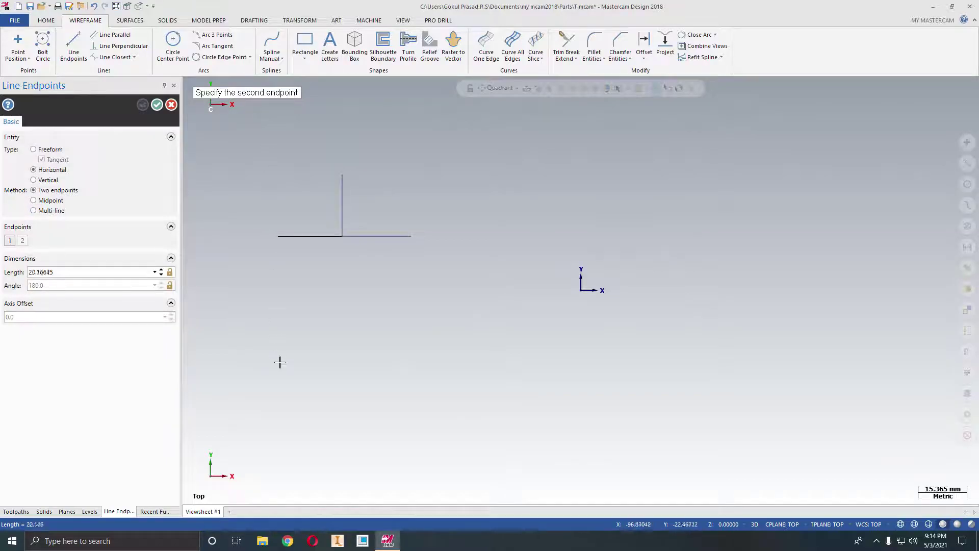
click(252, 224)
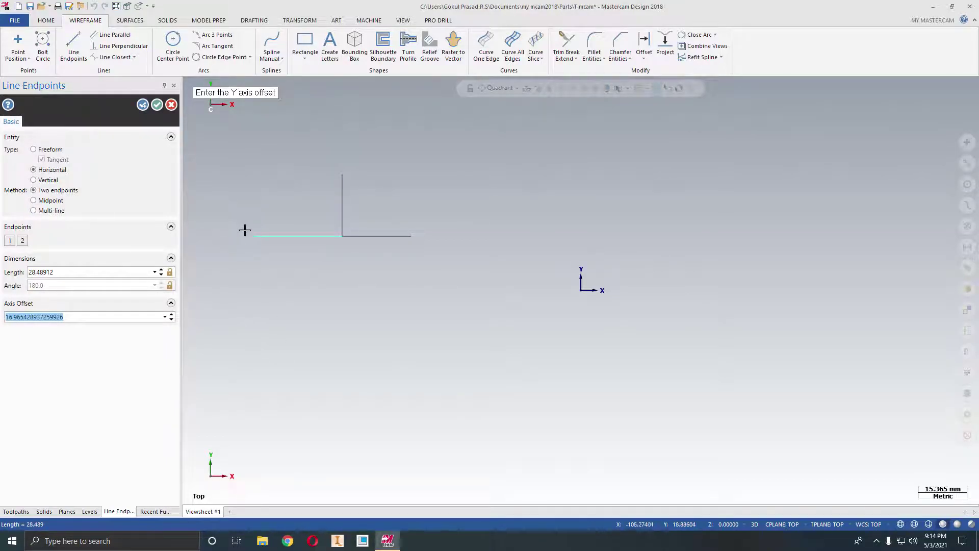
click(78, 290)
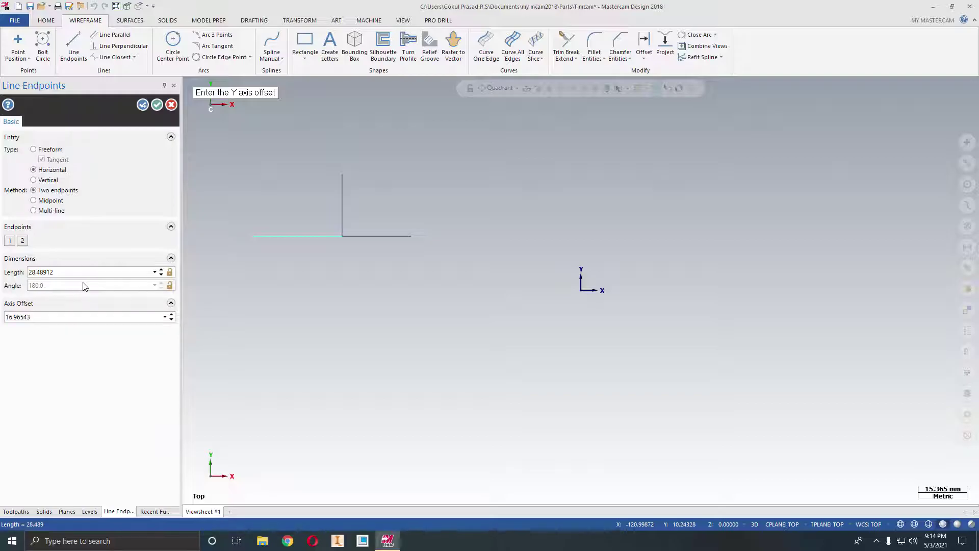
Step: Draw a separate vertical line about 25.6 mm long to the right of the existing lines and set its X axis offset to -31.04738
click(62, 180)
click(507, 189)
click(513, 270)
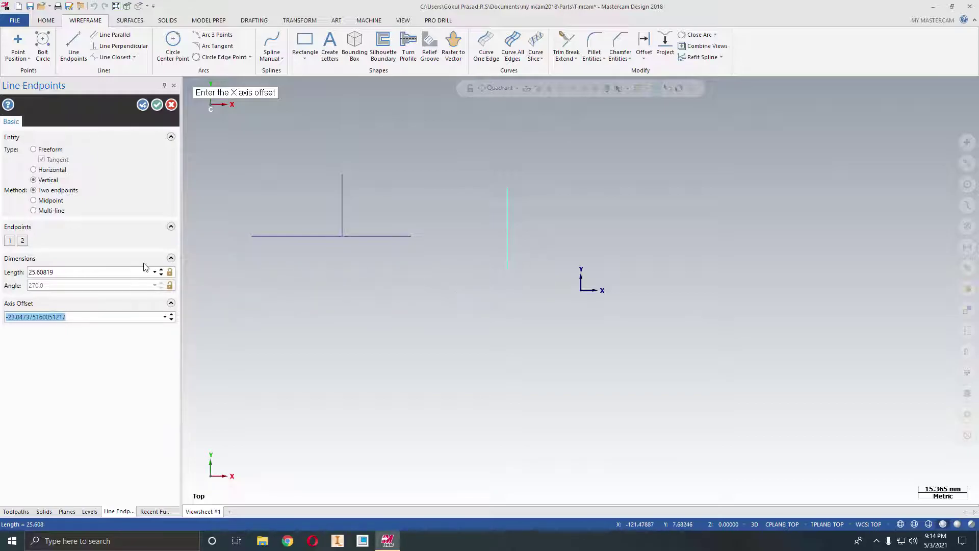
click(172, 320)
click(172, 320)
click(171, 319)
click(172, 320)
click(171, 320)
click(172, 320)
click(171, 320)
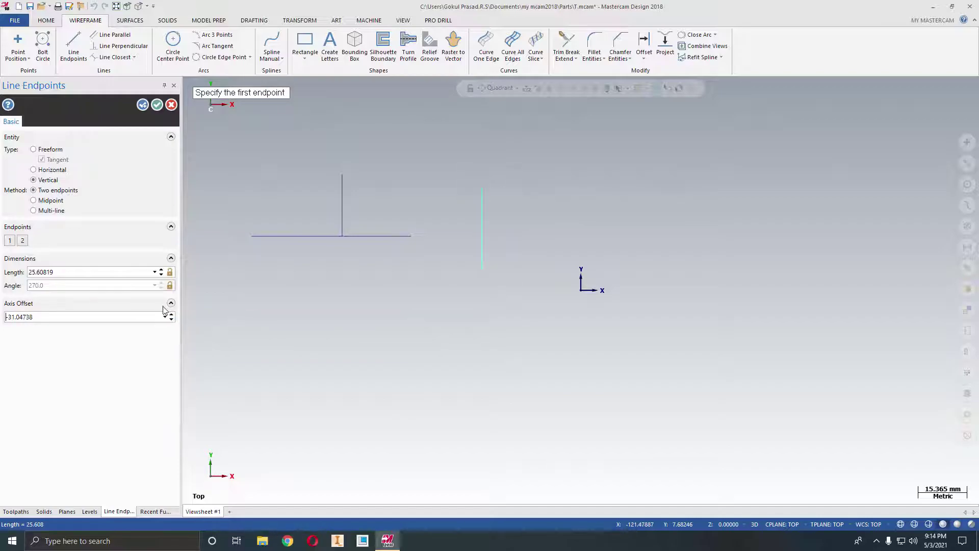
Step: Draw a freeform two-endpoint line starting below the existing lines, with length 50 mm and angle 45 degrees
click(34, 149)
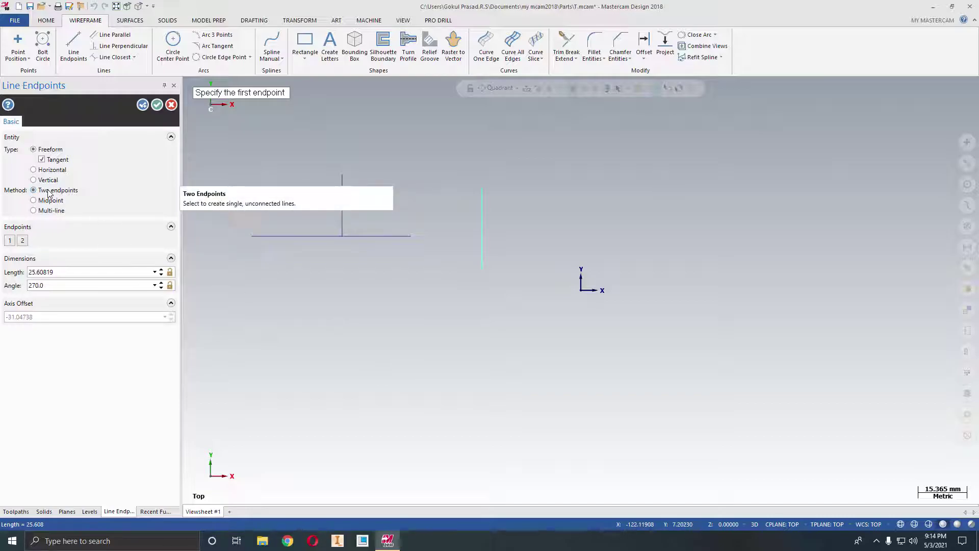
click(379, 348)
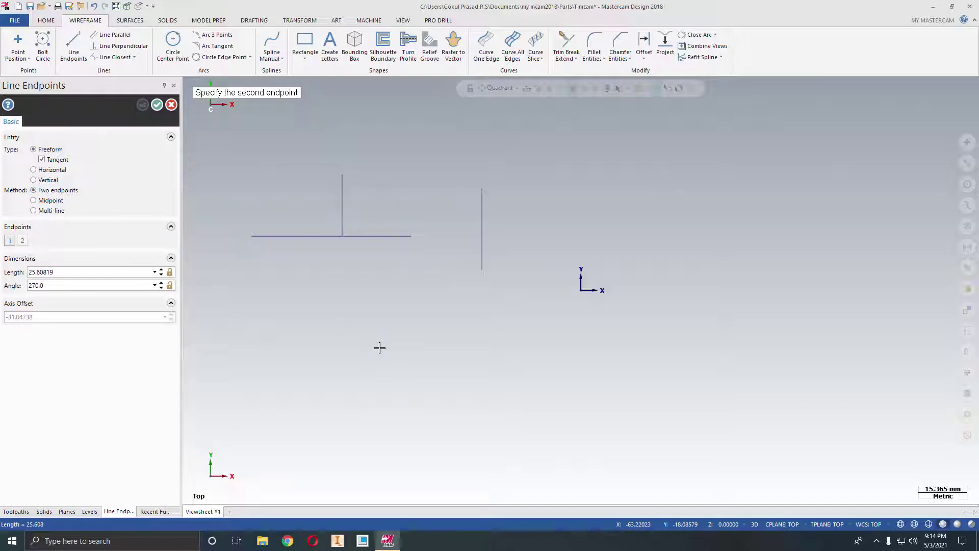
click(587, 352)
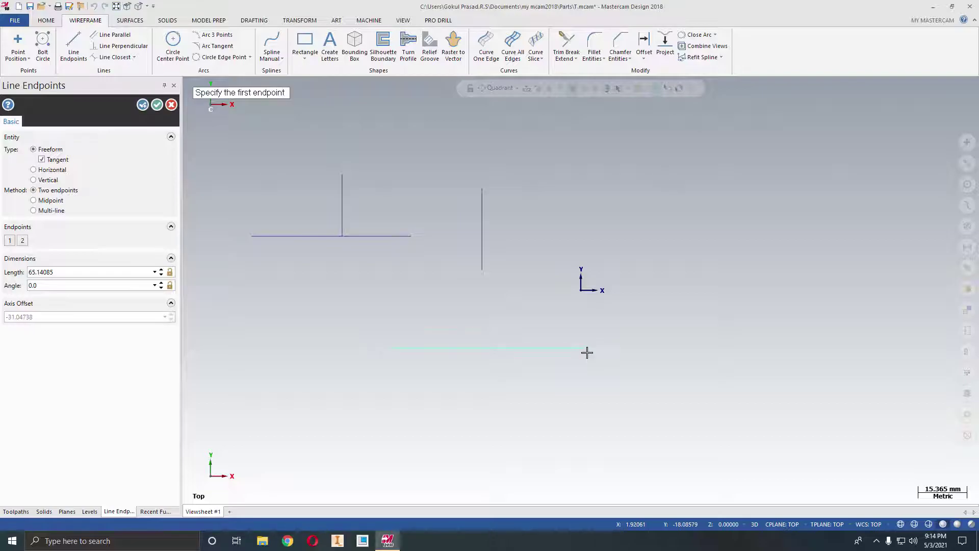
click(76, 283)
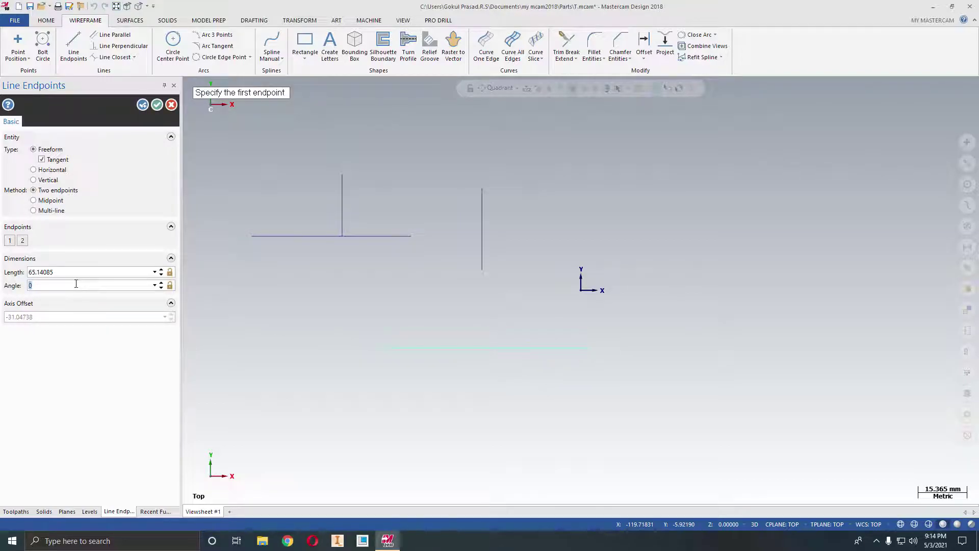
text(45.)
click(88, 272)
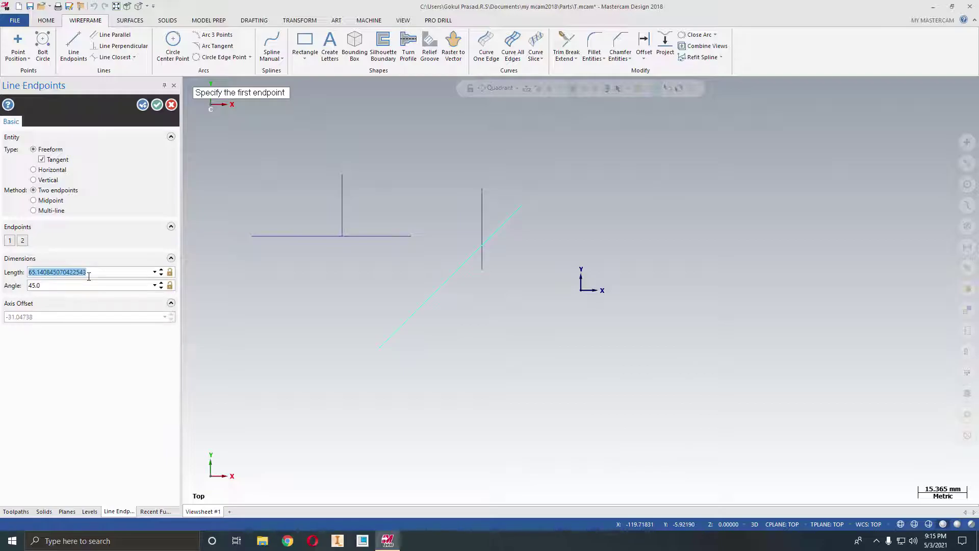
text(50)
key(Return)
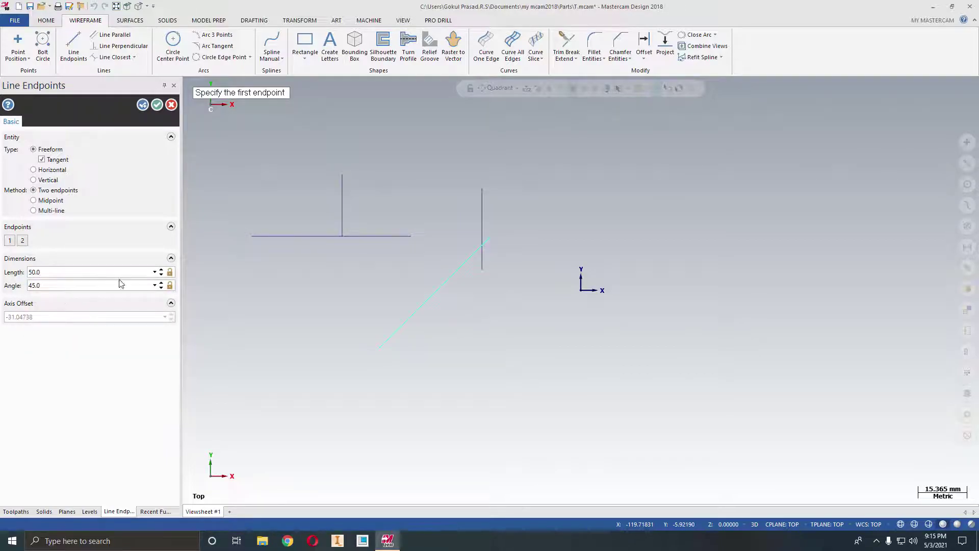
click(145, 108)
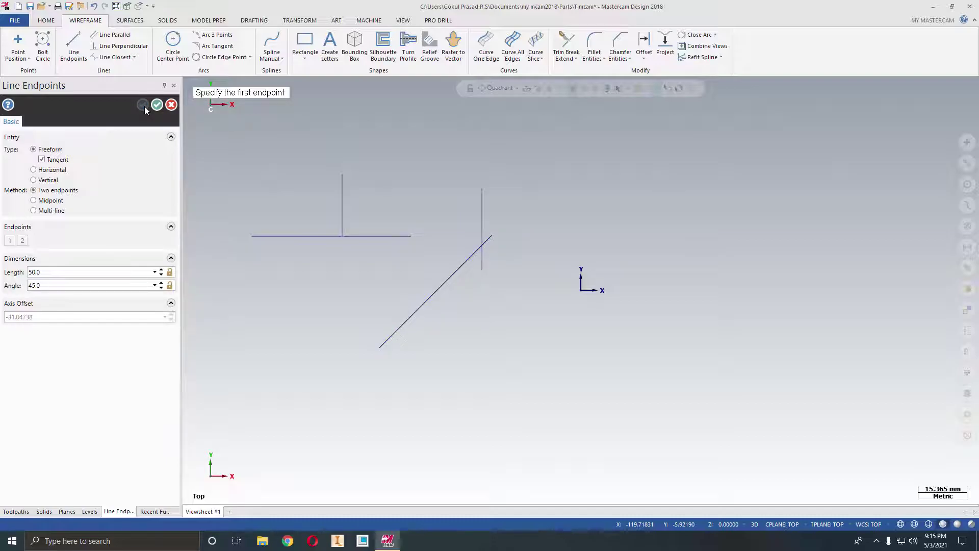
Step: Draw a horizontal line by the Midpoint method, centred above the origin, with a length of 100 mm
click(33, 201)
click(603, 226)
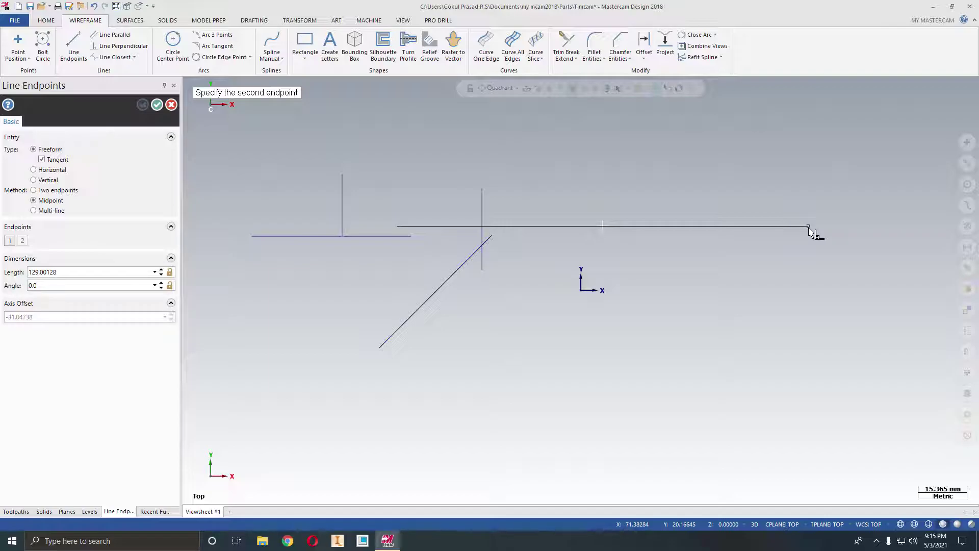
click(808, 227)
double_click(121, 273)
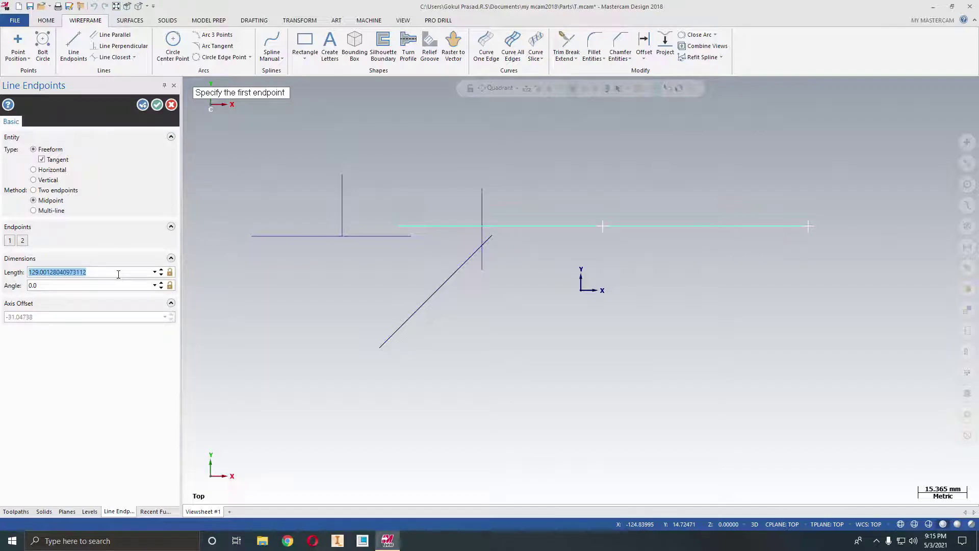
text(100)
key(Return)
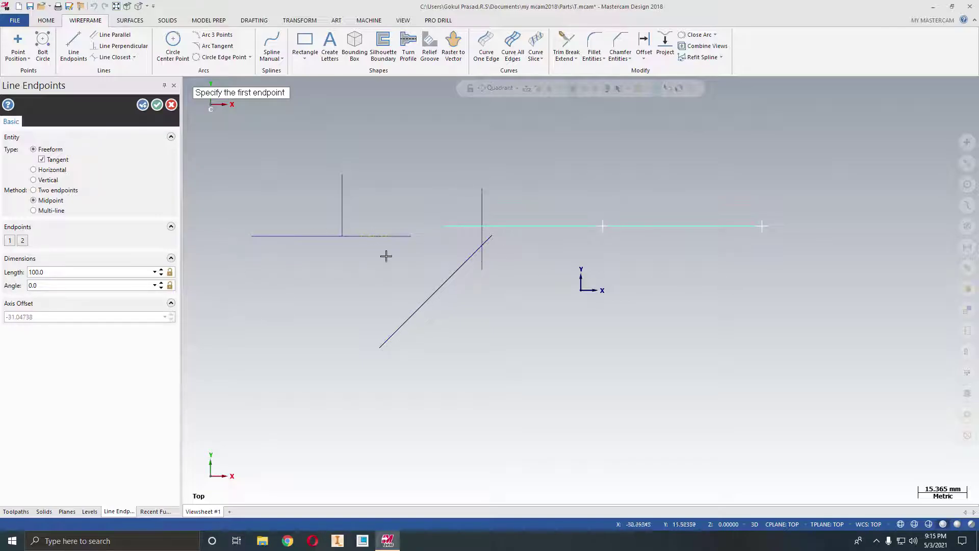
click(144, 106)
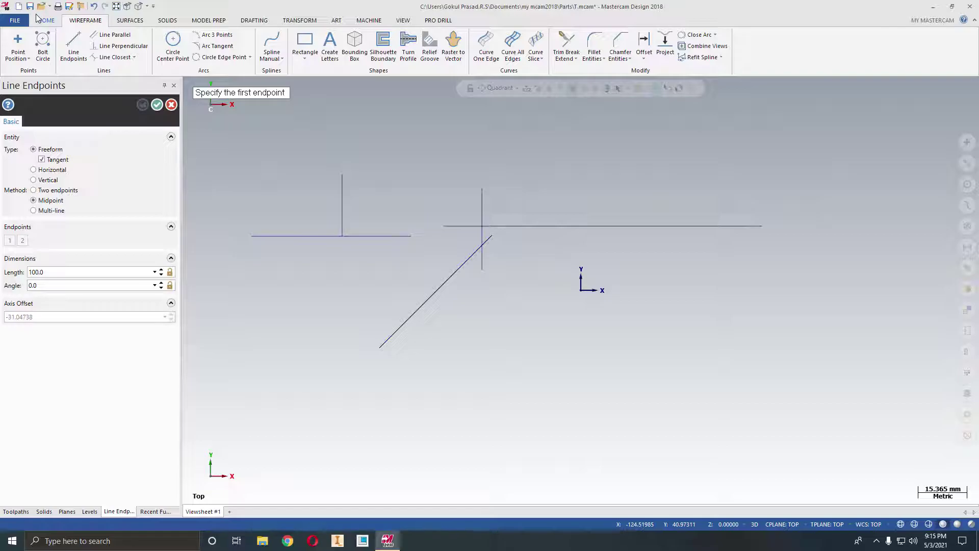
Step: Draw a closed irregular polygon around the area below the 100 mm line using the Multi-line method, and close the line command
click(58, 191)
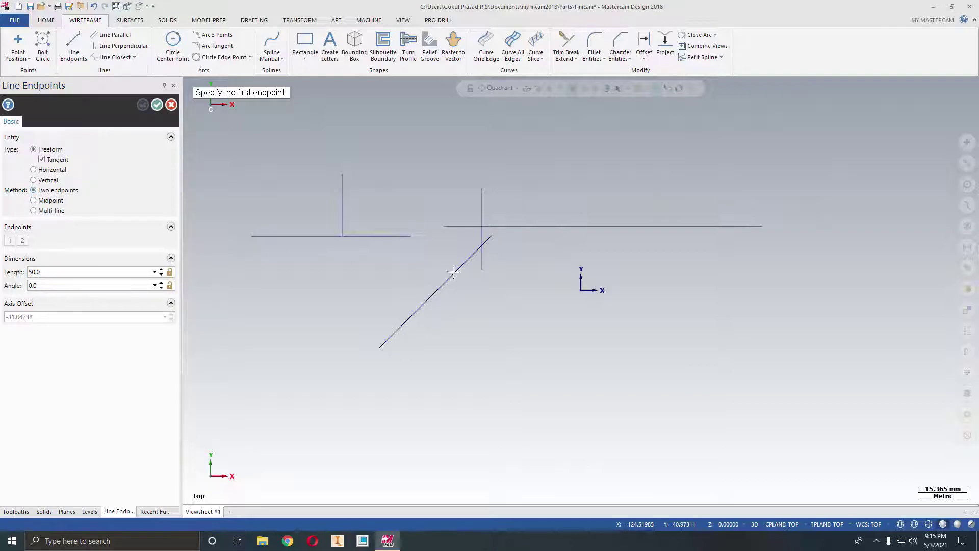
click(47, 211)
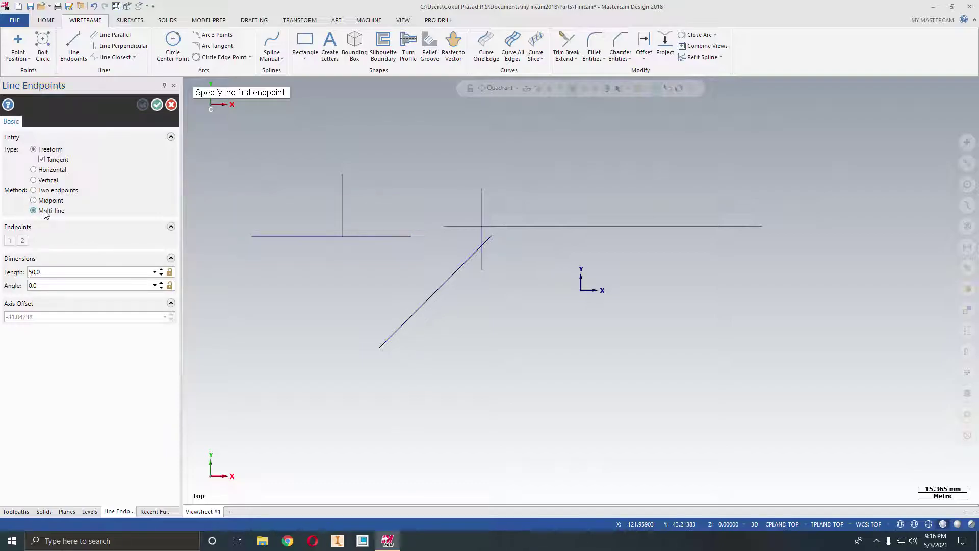
click(456, 390)
click(669, 390)
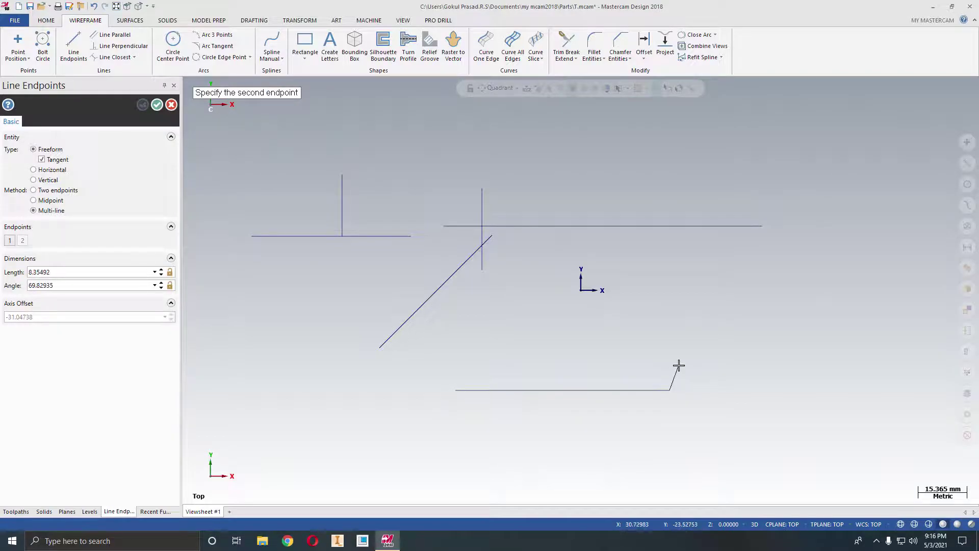
click(813, 286)
click(709, 255)
click(572, 280)
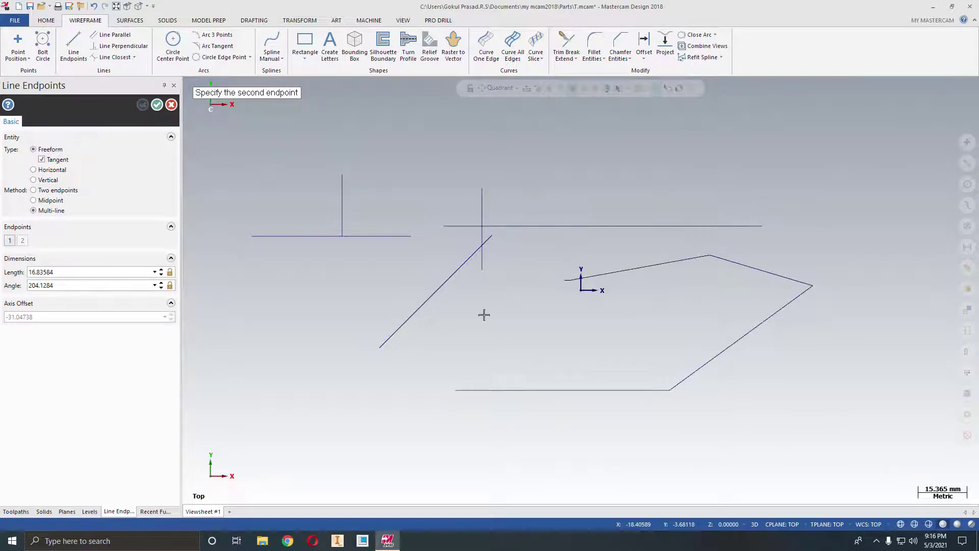
click(411, 337)
click(432, 383)
click(452, 382)
click(456, 390)
key(Escape)
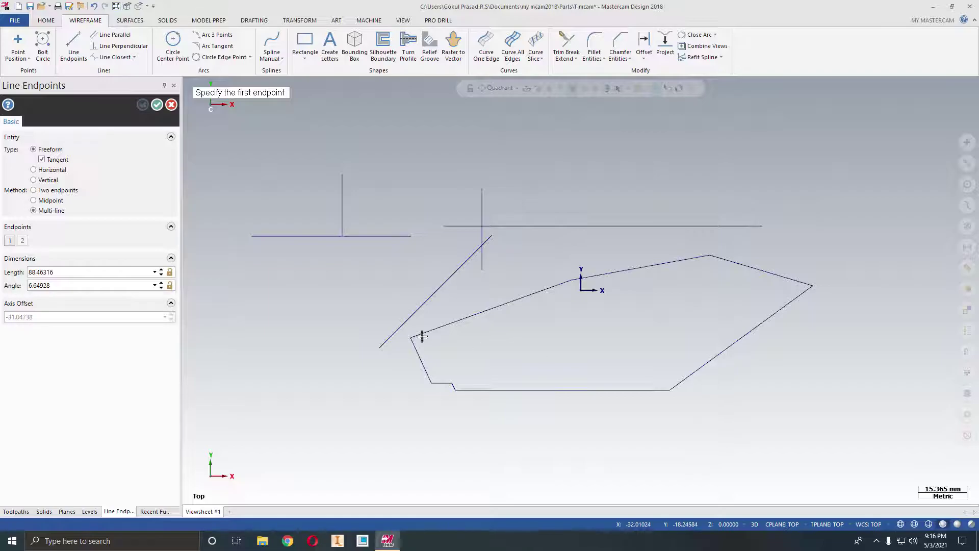
click(51, 201)
click(172, 105)
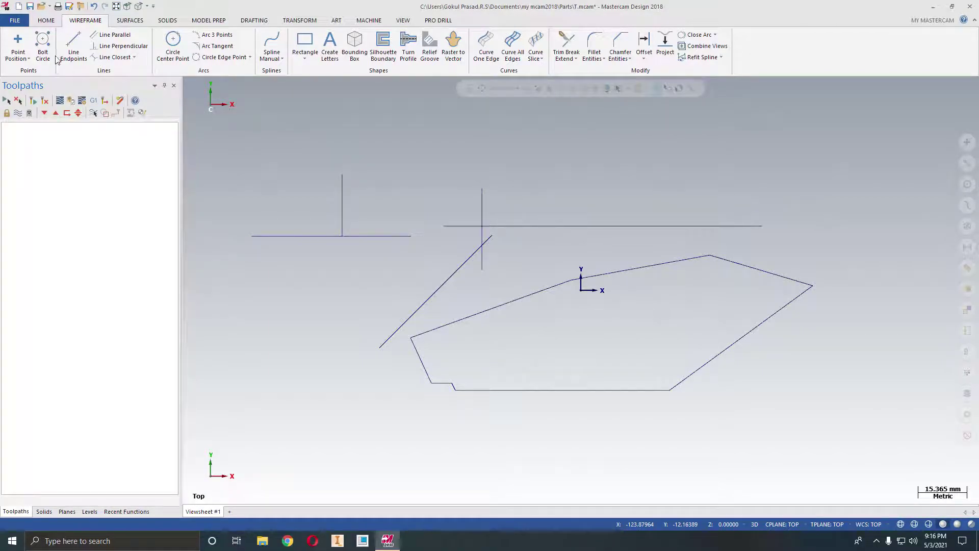
Step: Place a line parallel to the leftmost vertical line, offset about 18 mm to its right, using the Point method
click(113, 36)
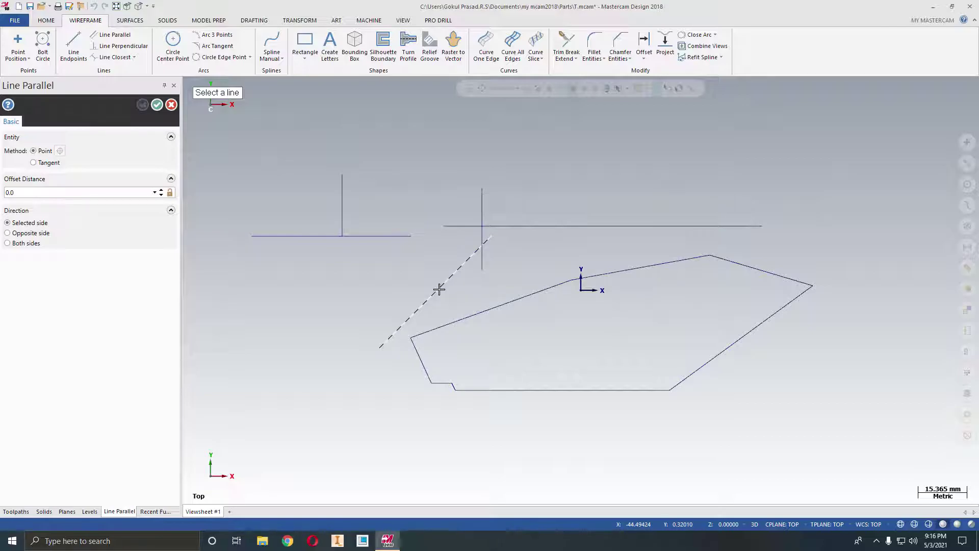
click(343, 211)
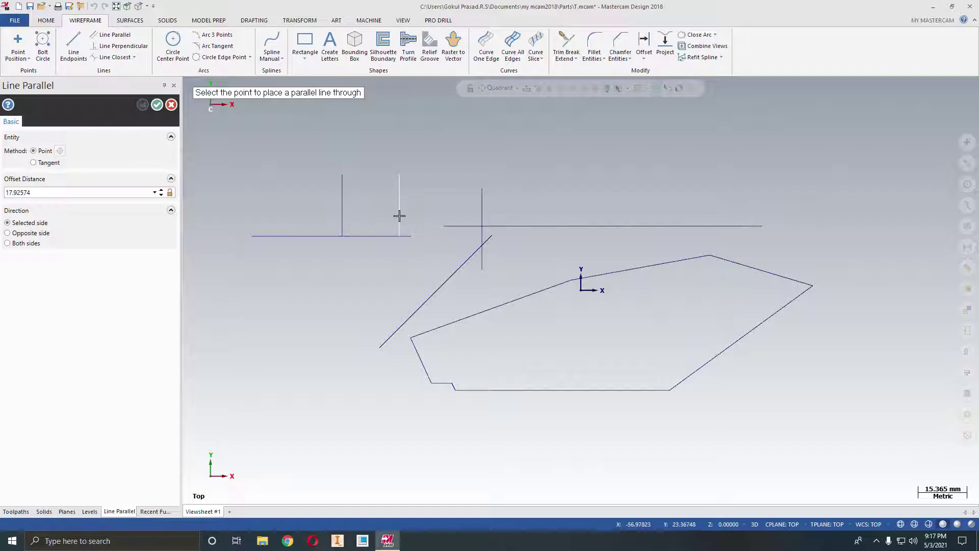
click(400, 215)
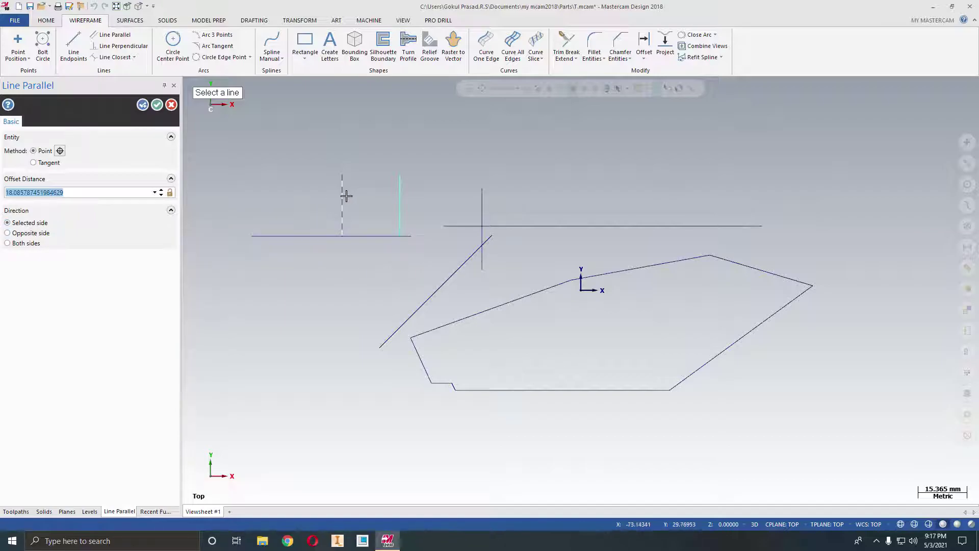
click(399, 210)
Step: Create the parallel lines on both sides of the source line with an offset distance of 10 mm
click(23, 234)
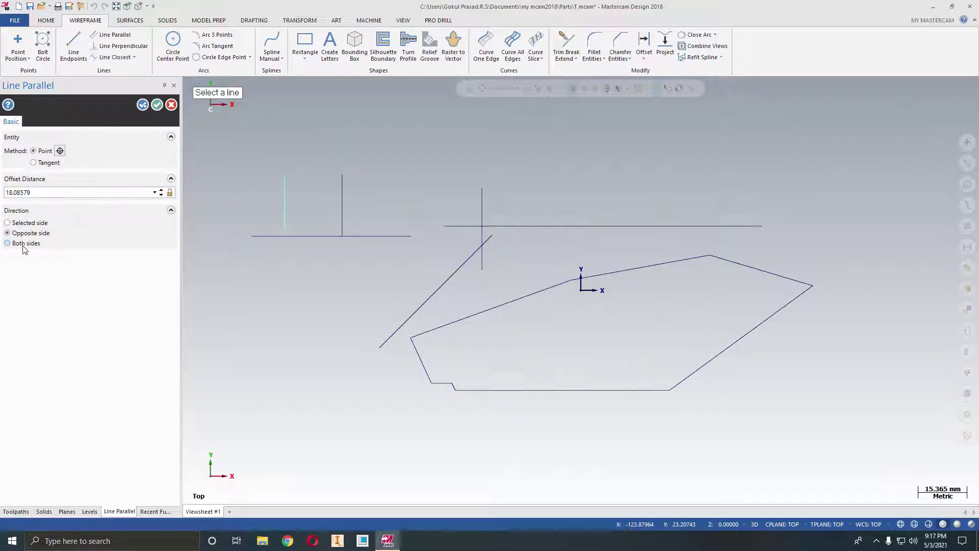
click(8, 243)
click(57, 192)
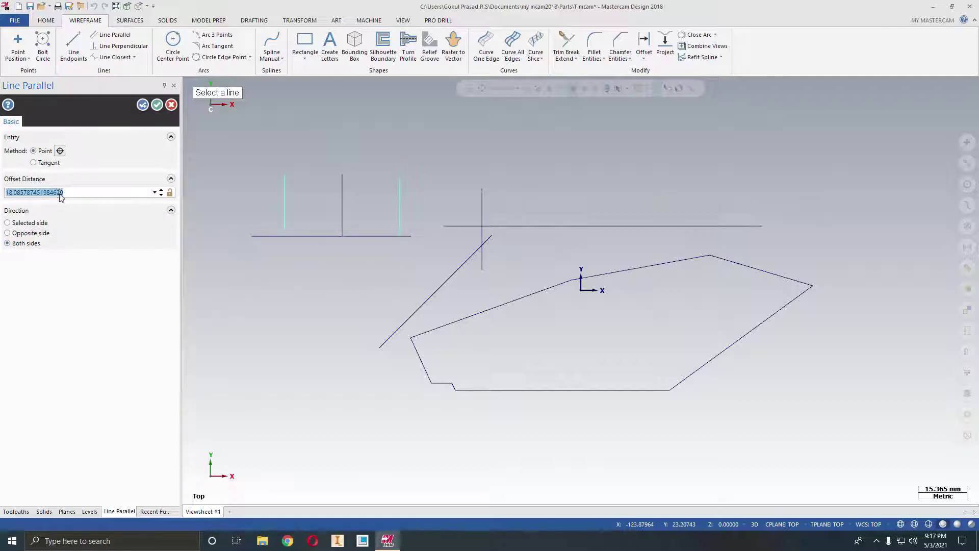
text(10)
key(Return)
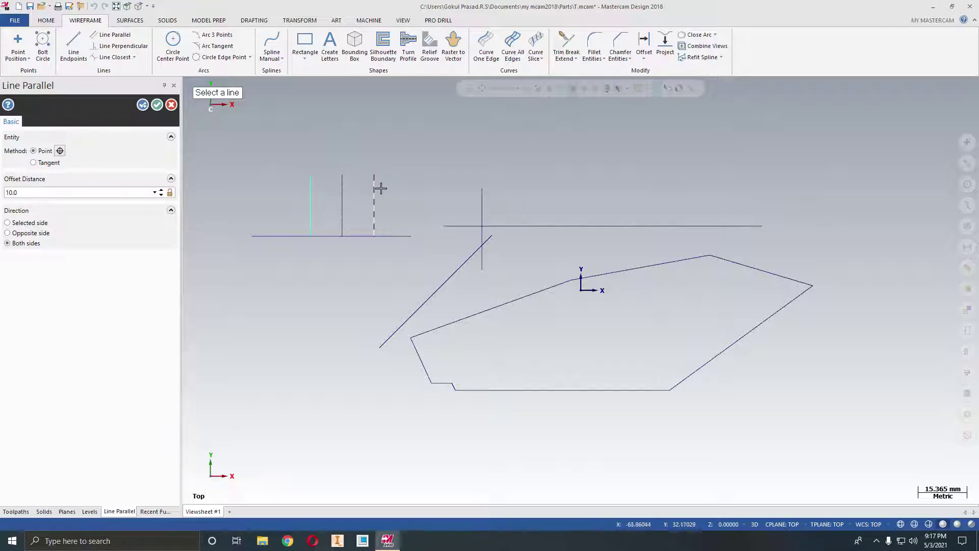
click(142, 107)
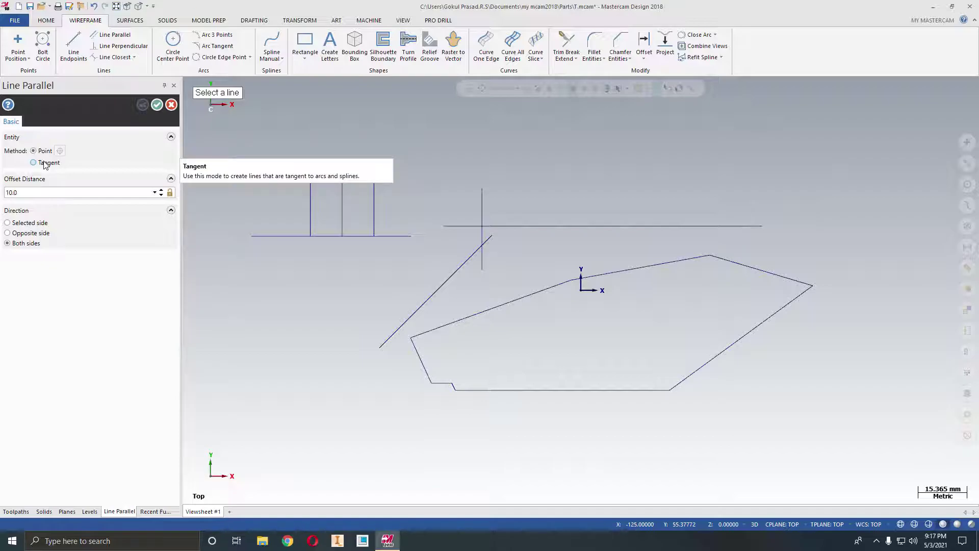
Step: Draw a center-point circle with a radius of about 8.4 mm to the upper left of the three vertical lines
click(173, 45)
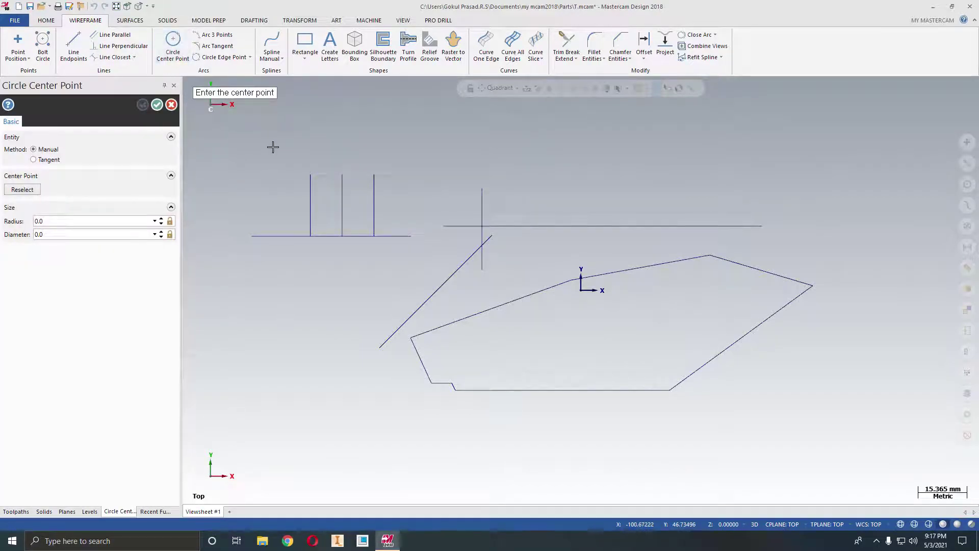
click(234, 172)
click(254, 190)
click(157, 105)
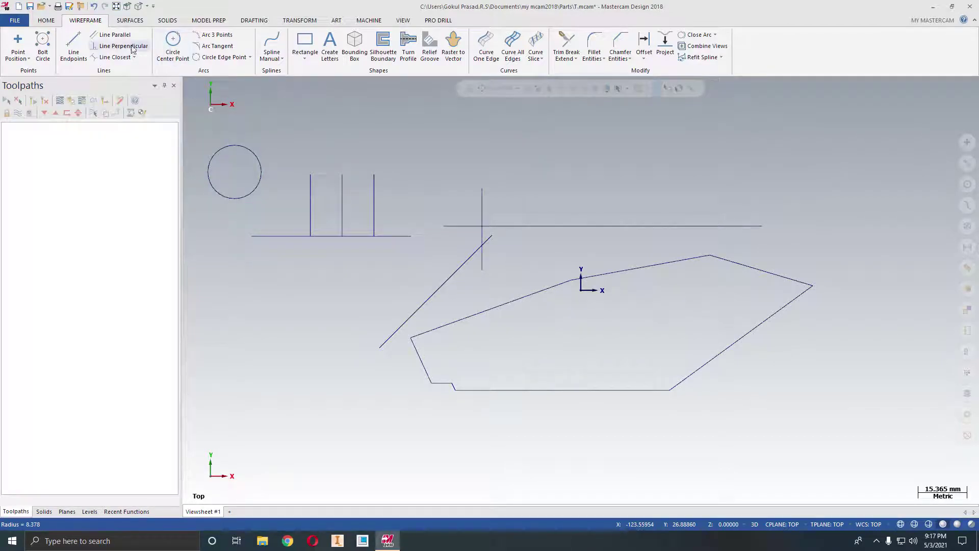
Step: Create lines on both sides of the circle, tangent to it and parallel to the leftmost vertical line
click(119, 36)
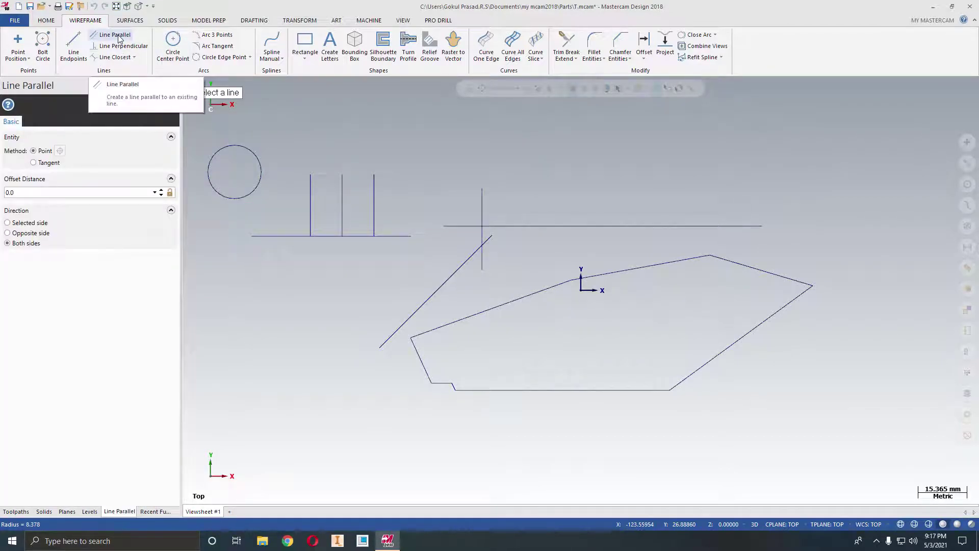
click(38, 163)
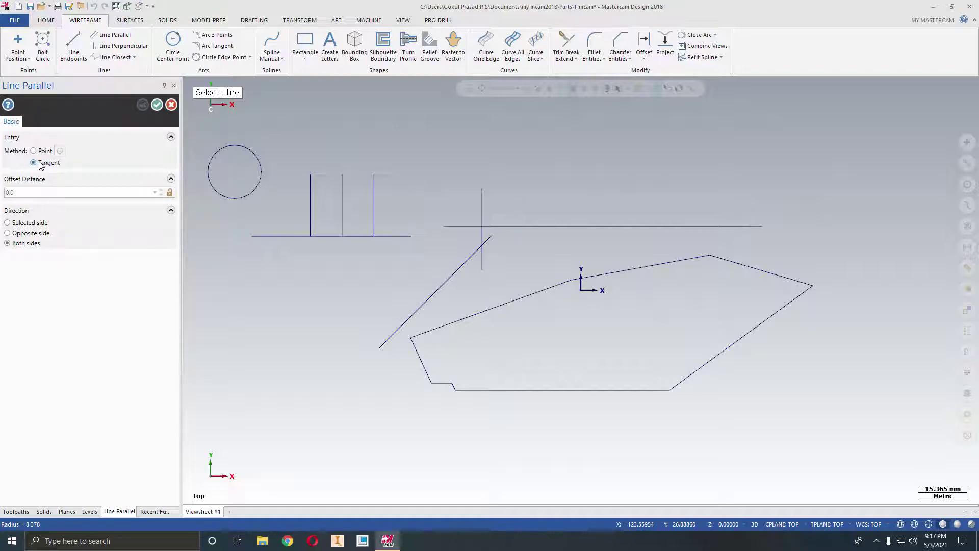
click(311, 200)
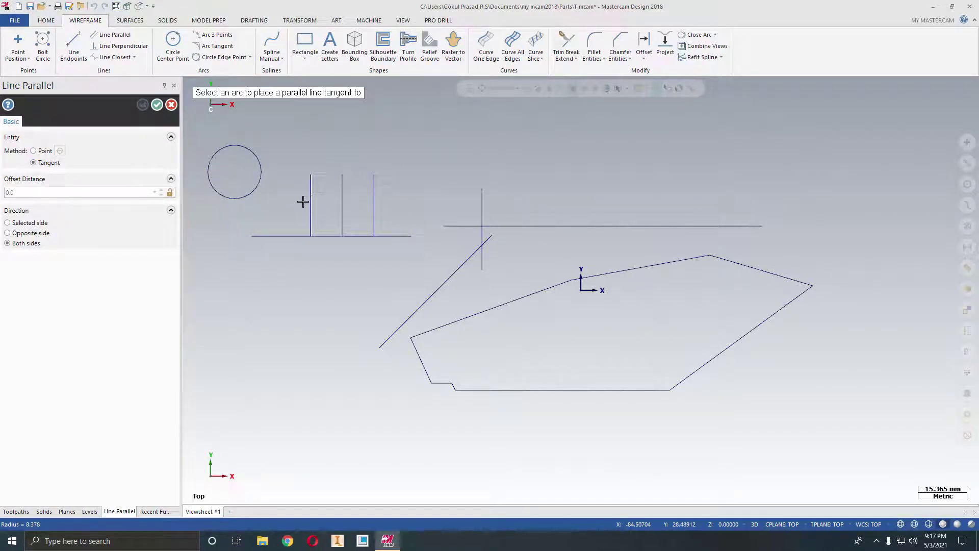
click(257, 190)
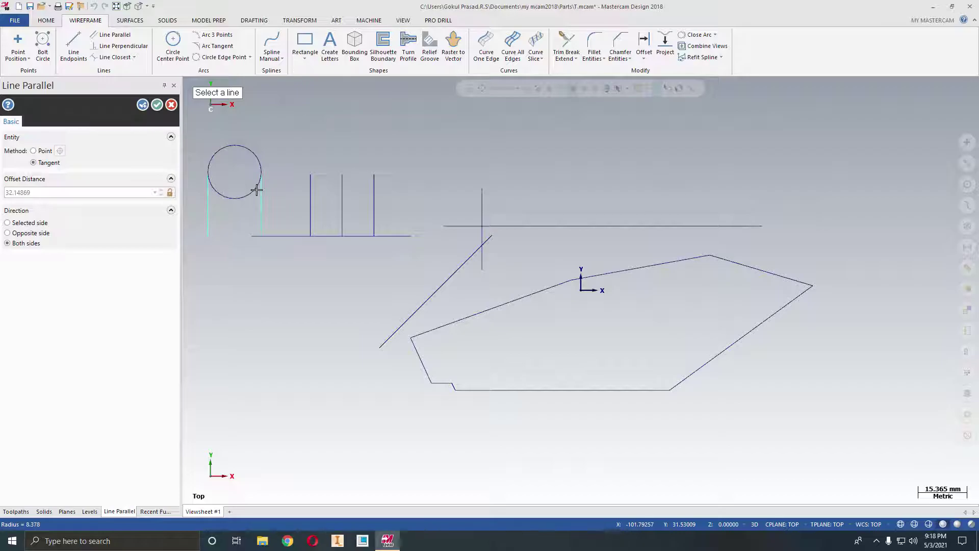
Step: Compare the direction options for the lines tangent to the circle and accept them on both sides
click(32, 233)
click(28, 225)
click(142, 104)
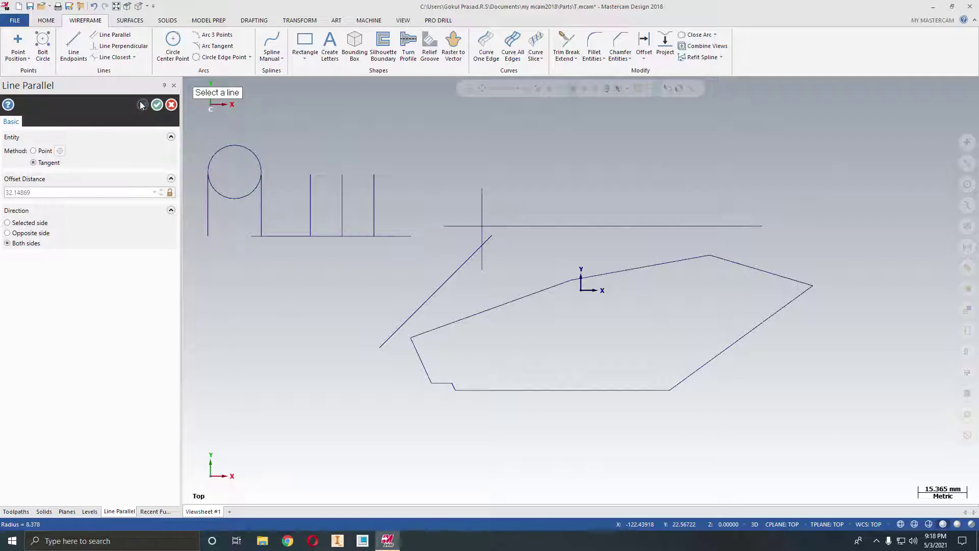
click(157, 105)
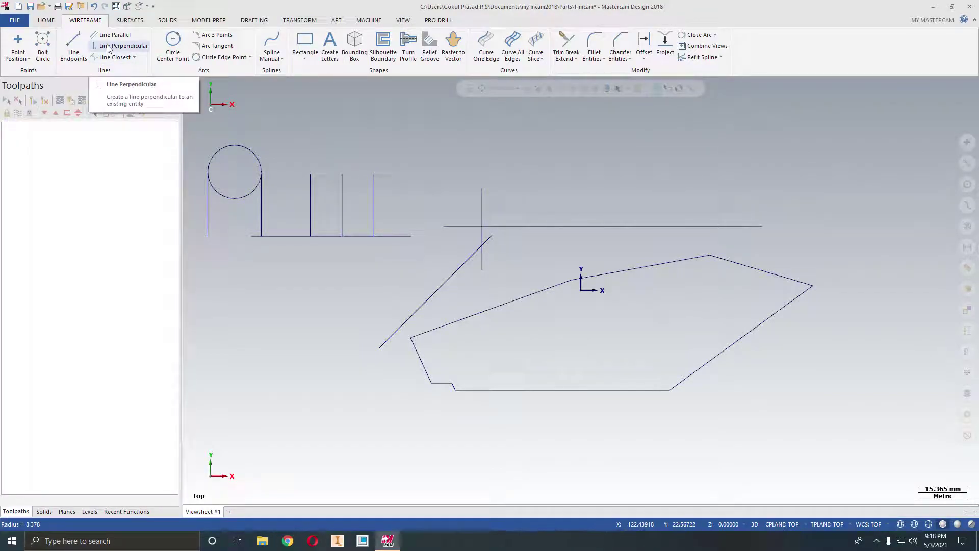
Step: Draw a line perpendicular to the leftmost of the three vertical lines with the Point method, extending about 9.4 mm on both sides below it
click(108, 47)
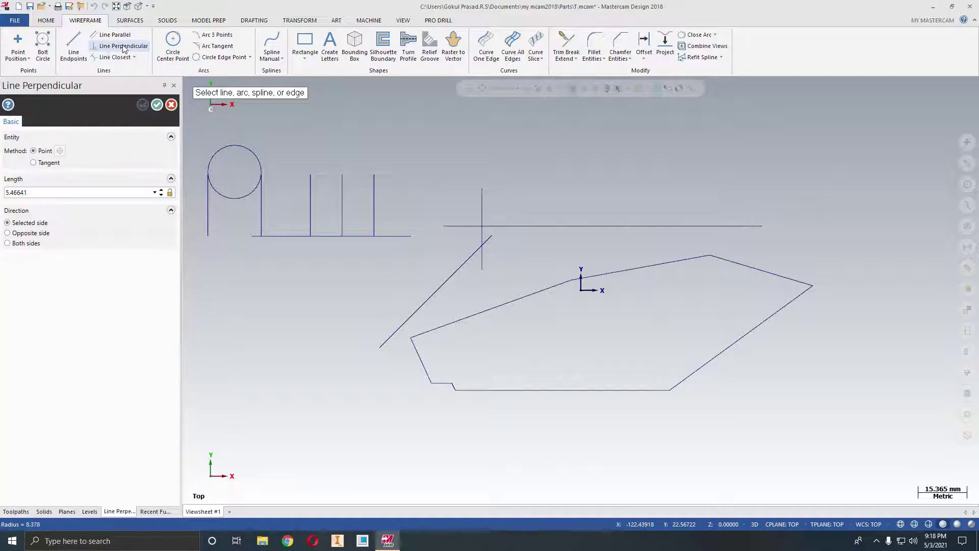
click(309, 191)
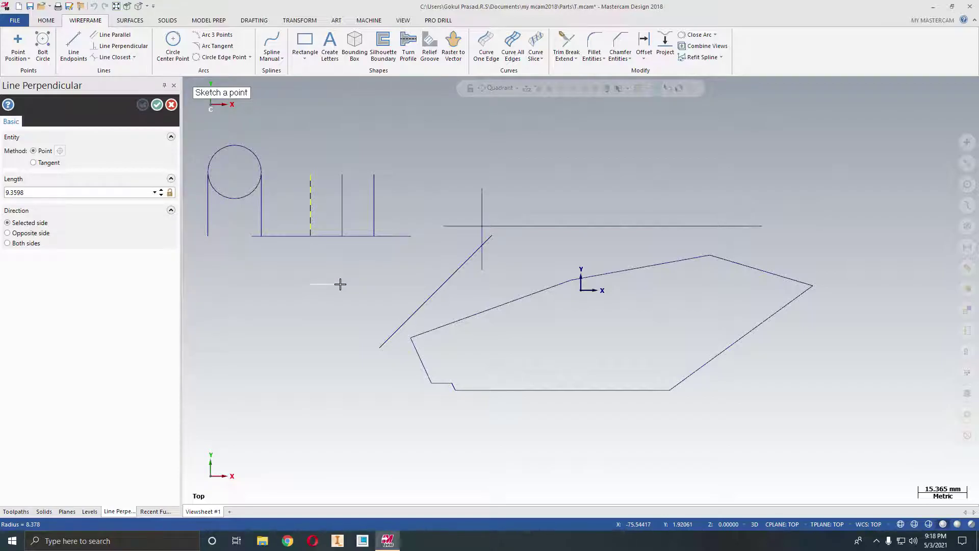
click(340, 284)
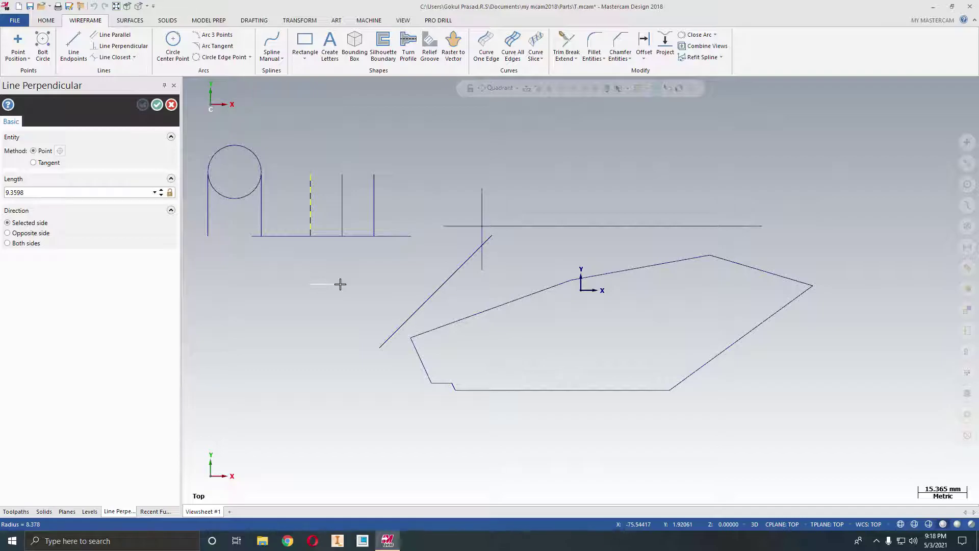
click(39, 244)
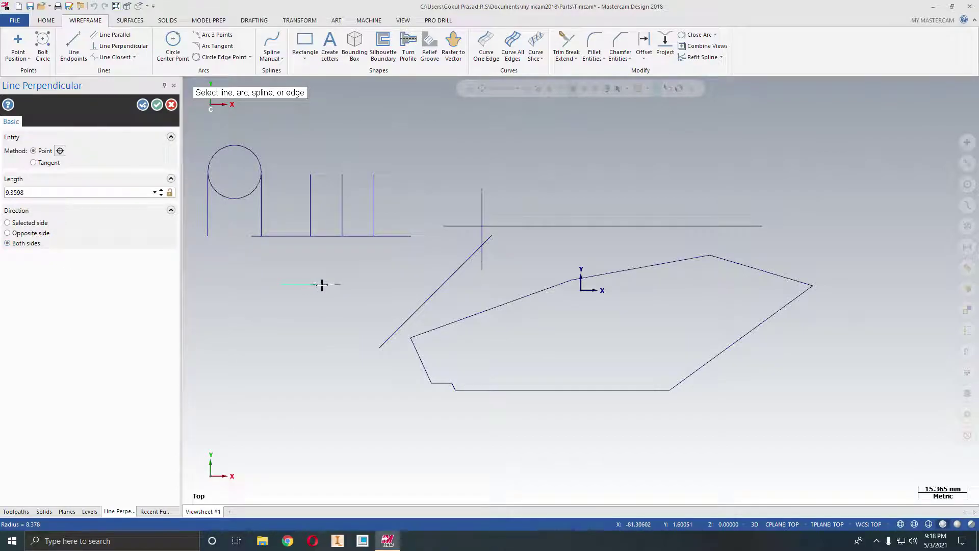
Step: Create a line perpendicular to the same vertical line and tangent to the circle's bottom, extending about 19.8 mm on both sides
click(48, 163)
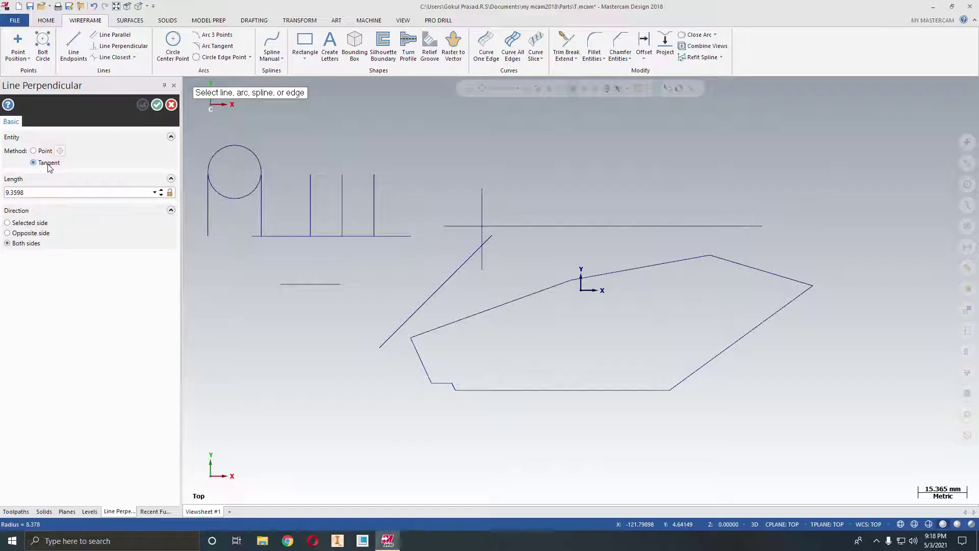
click(308, 201)
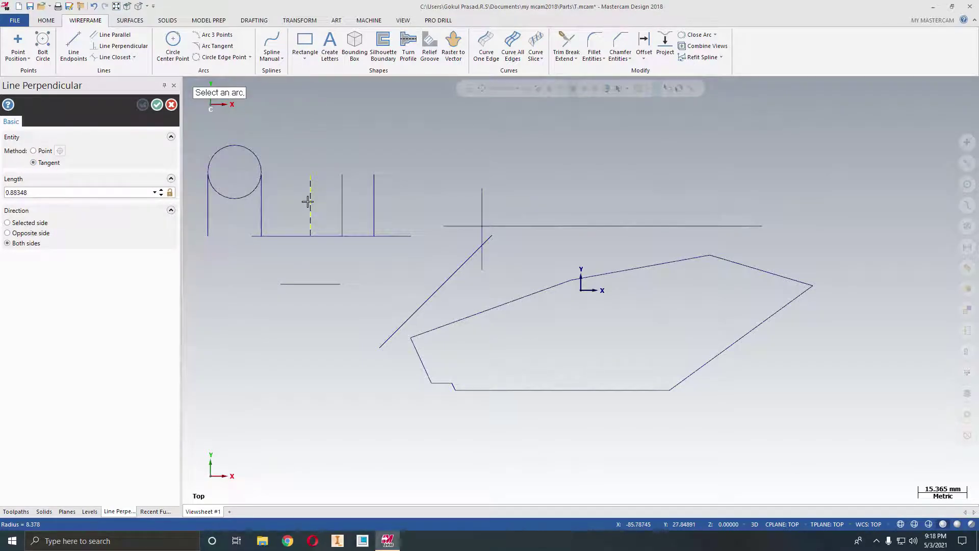
click(247, 194)
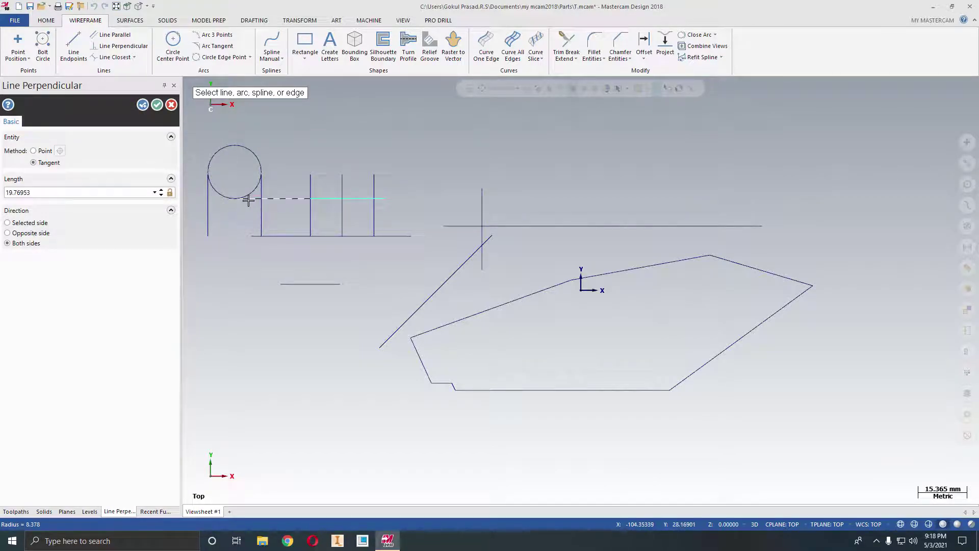
click(157, 105)
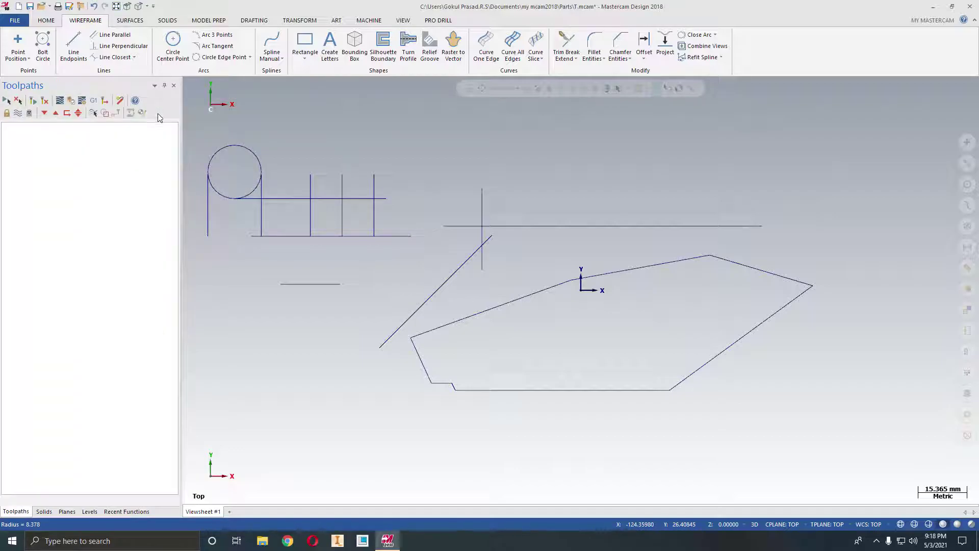
Step: Create the shortest line between the rightmost and middle of the three vertical lines with Line Closest
click(117, 58)
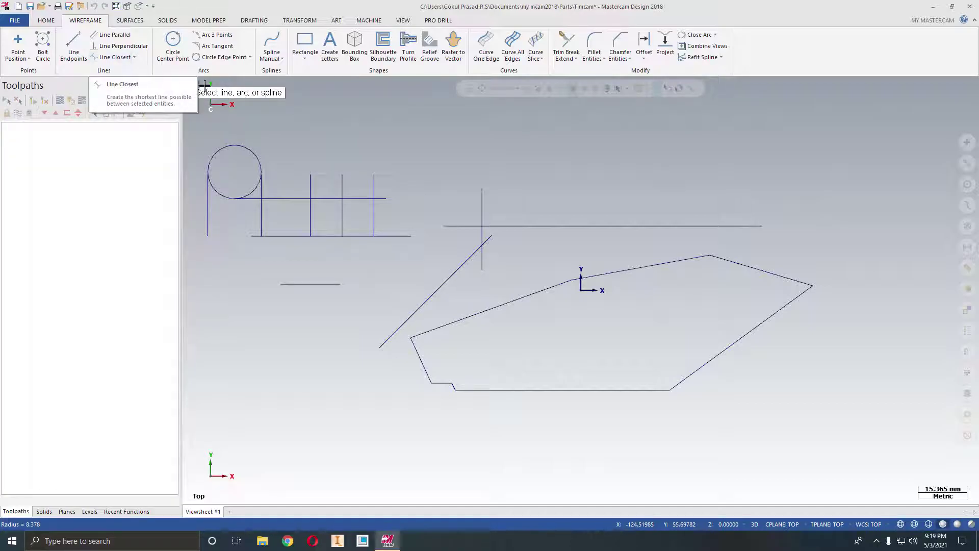
click(373, 222)
click(346, 216)
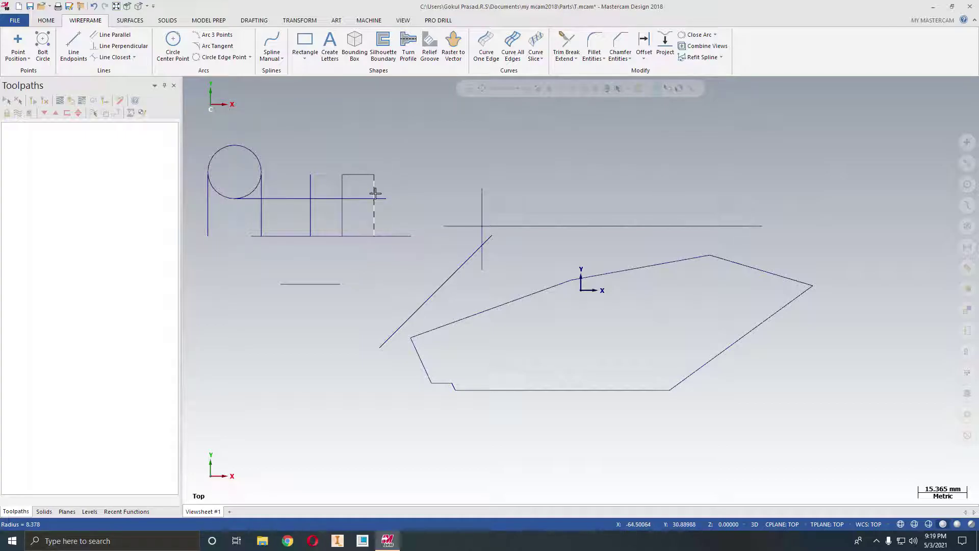
click(341, 216)
Step: Create the shortest line between the leftmost and middle of the three vertical lines with Line Closest
click(113, 57)
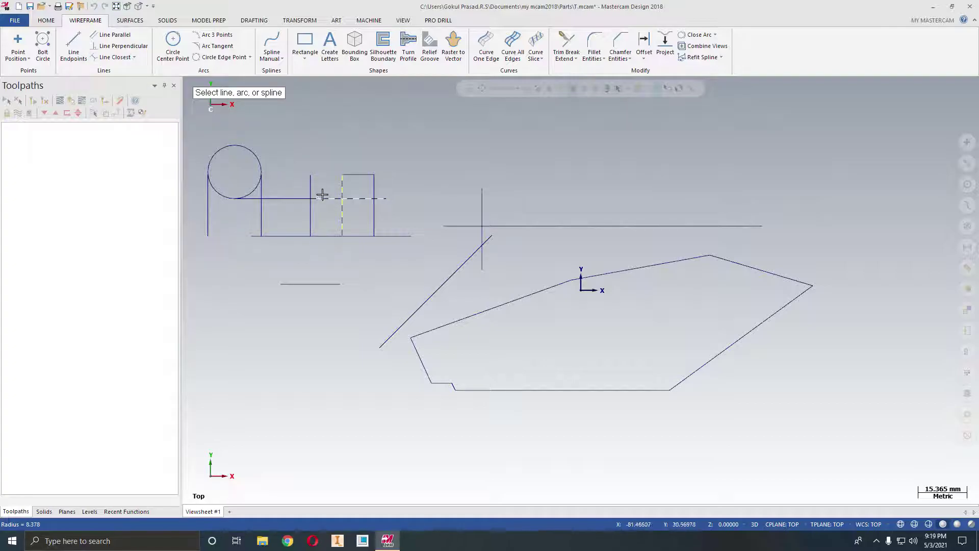
click(340, 207)
click(311, 210)
click(310, 175)
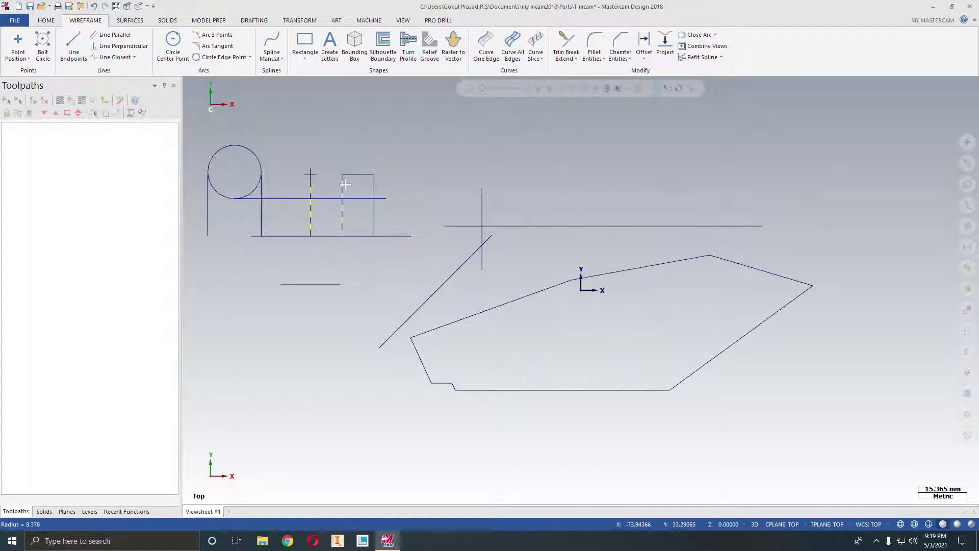
click(118, 58)
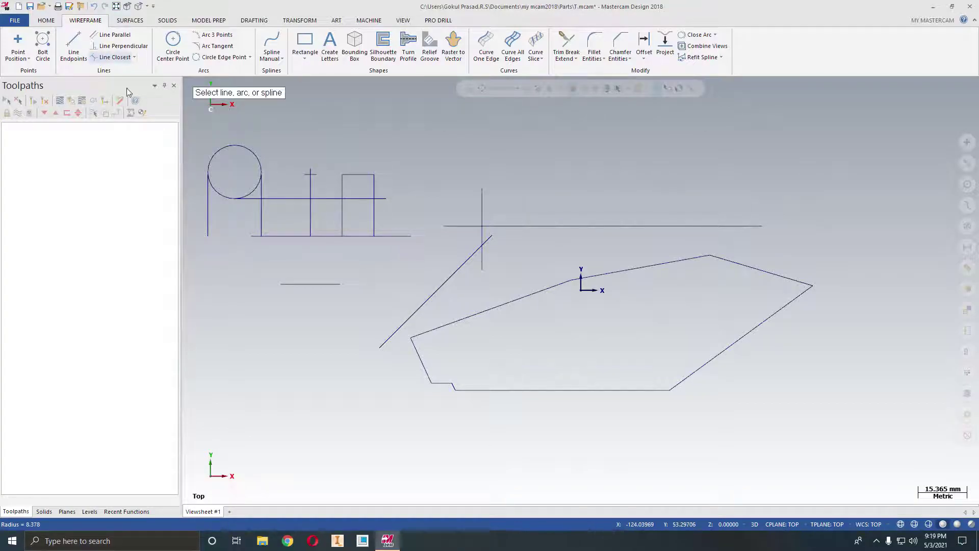
click(311, 218)
click(342, 218)
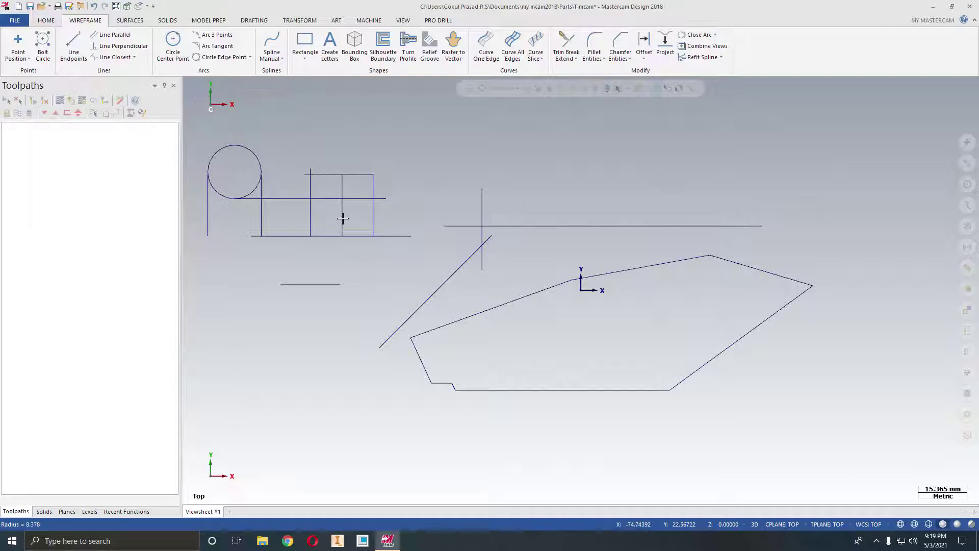
Step: Try a single bisector of the corner between the upper connecting line and the rightmost vertical line, with a length of 10 mm
click(135, 57)
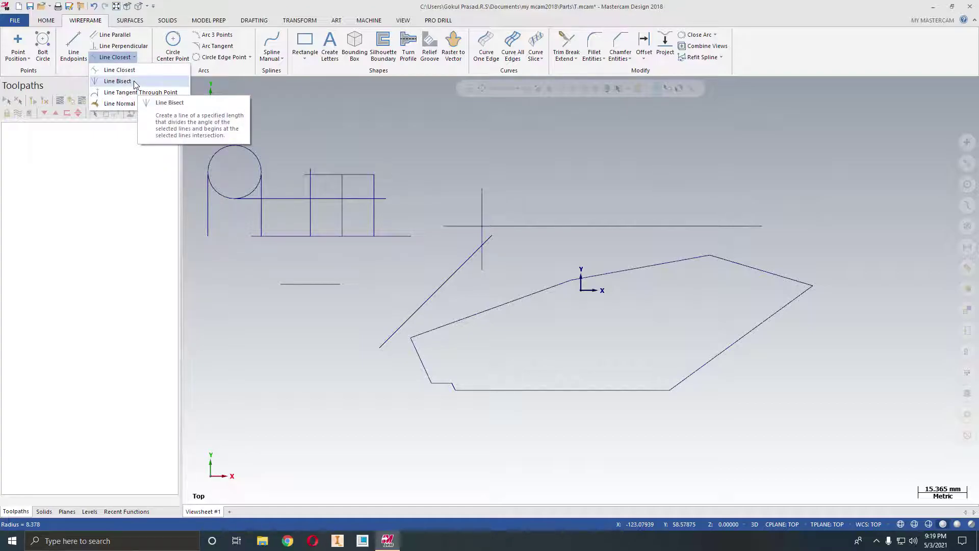
click(133, 80)
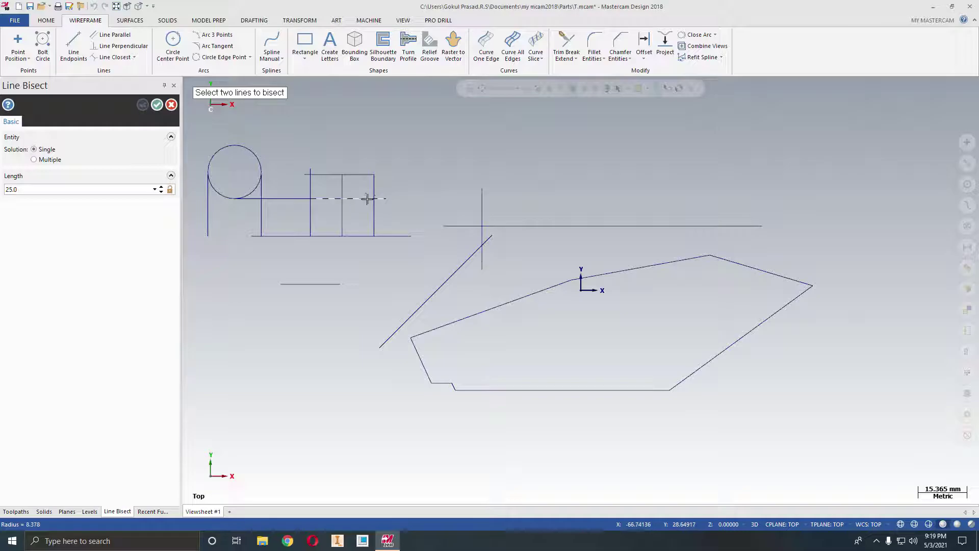
click(355, 176)
click(370, 188)
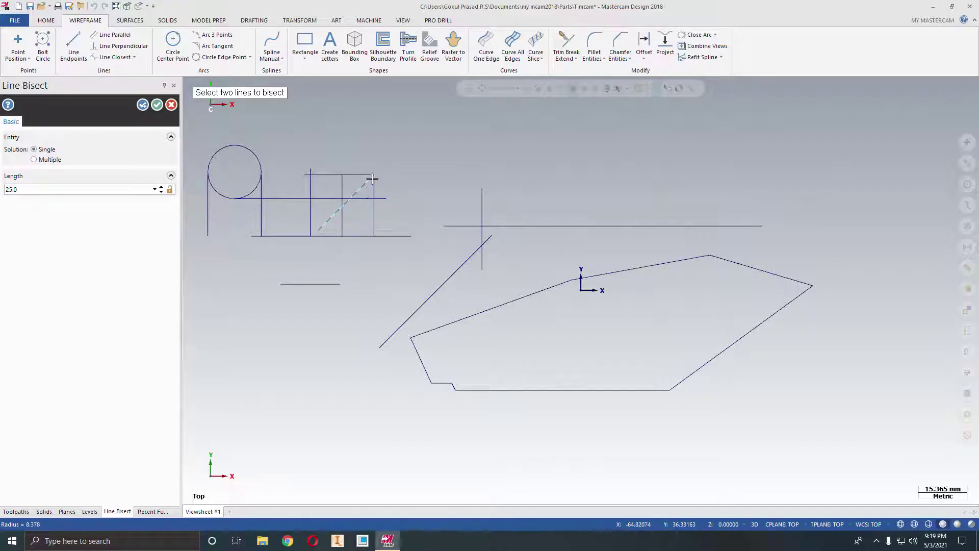
click(120, 190)
text(10)
key(Return)
Step: Try the Multiple bisector solution against Single, choose the upper-left candidate line, and discard the bisector
click(61, 160)
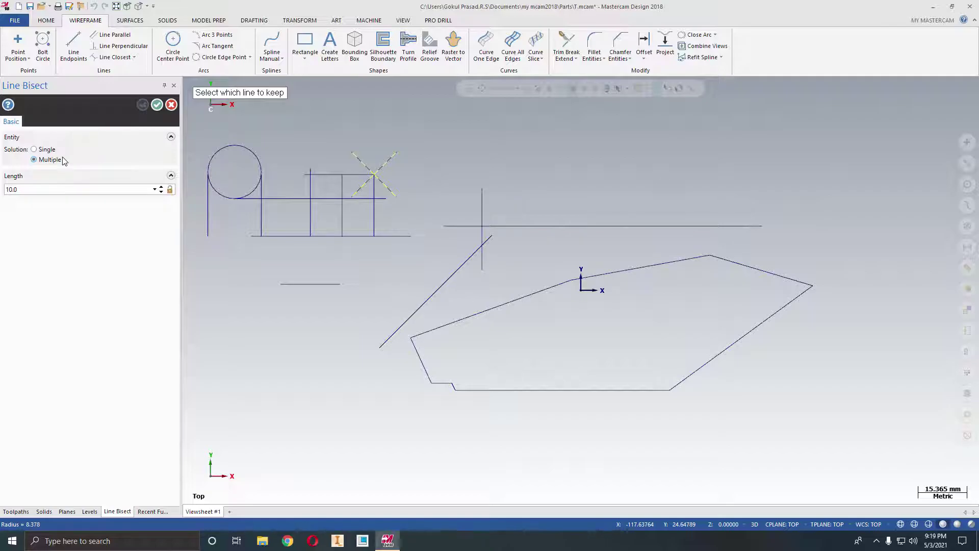
click(47, 149)
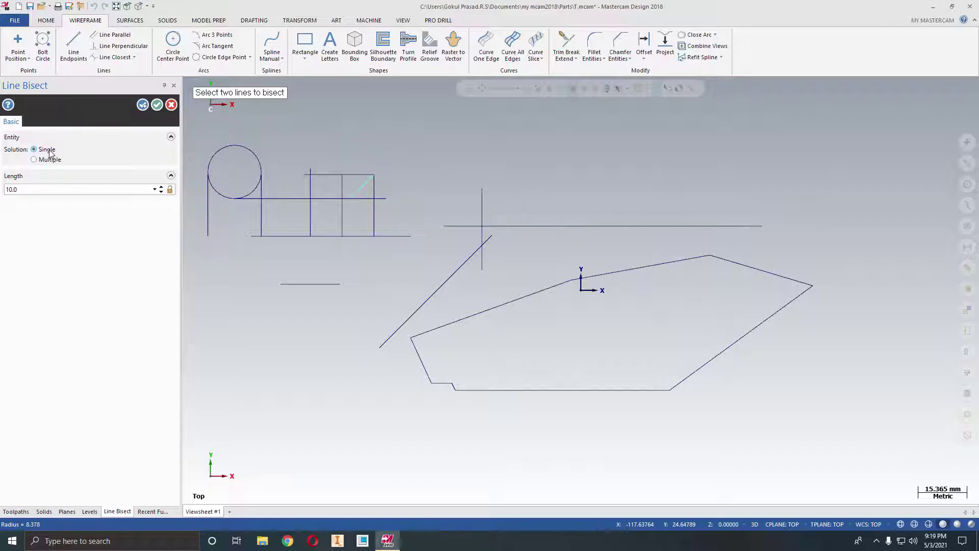
click(57, 160)
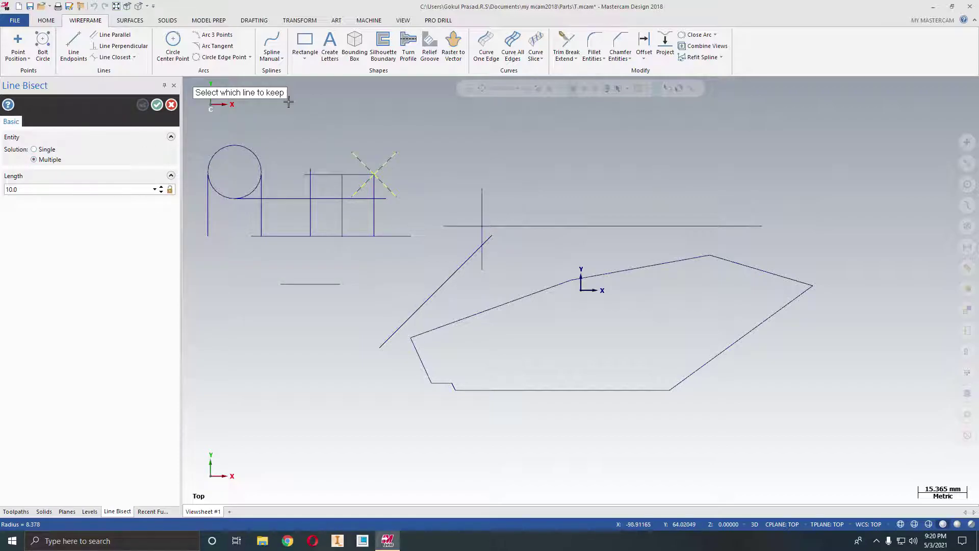
click(359, 159)
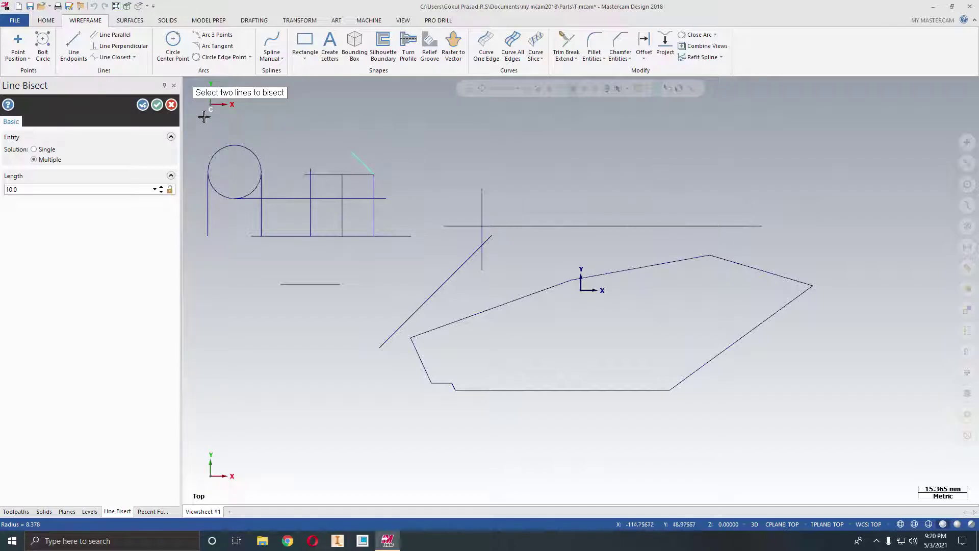
click(172, 105)
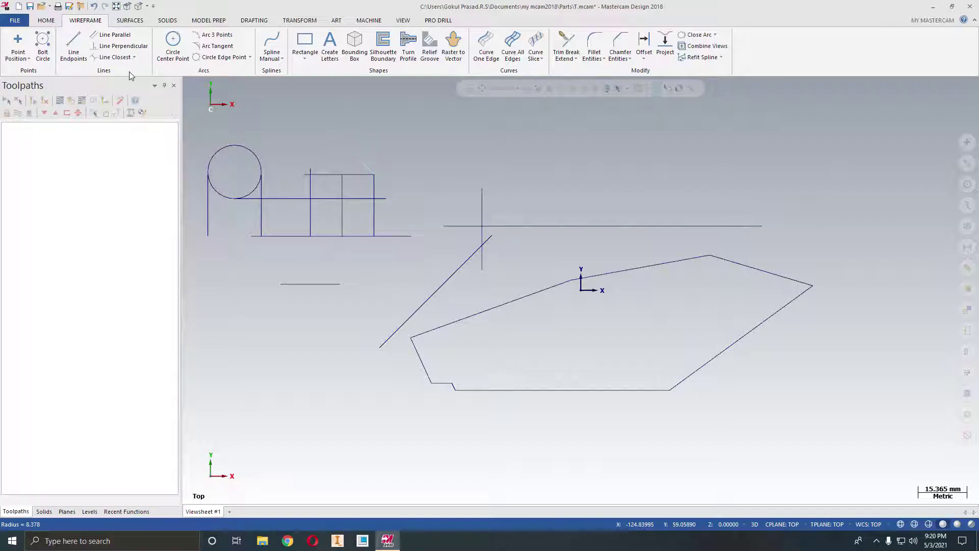
Step: Draw a line about 28 mm long tangent to the circle's lower-right side, running diagonally down to the left, with Line Tangent Through Point
click(135, 58)
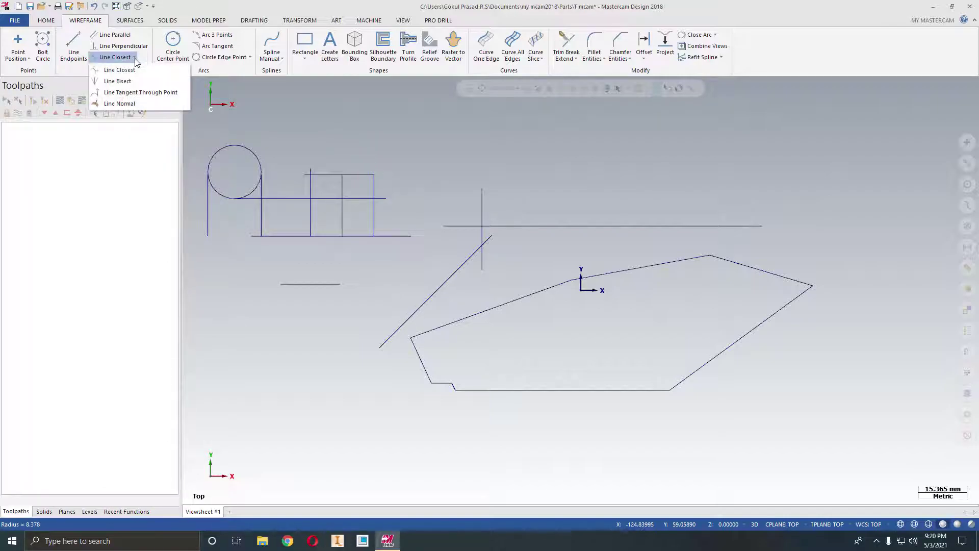
click(141, 93)
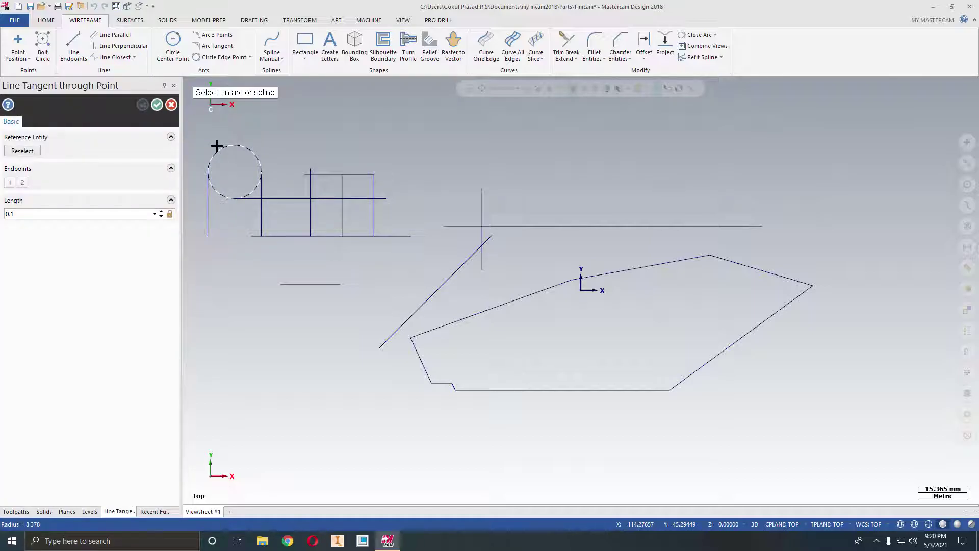
click(217, 146)
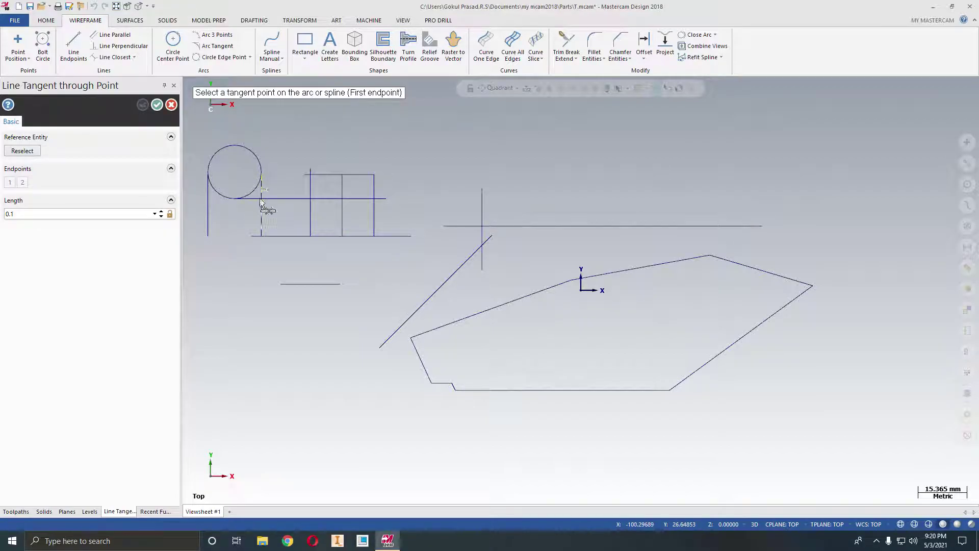
click(275, 207)
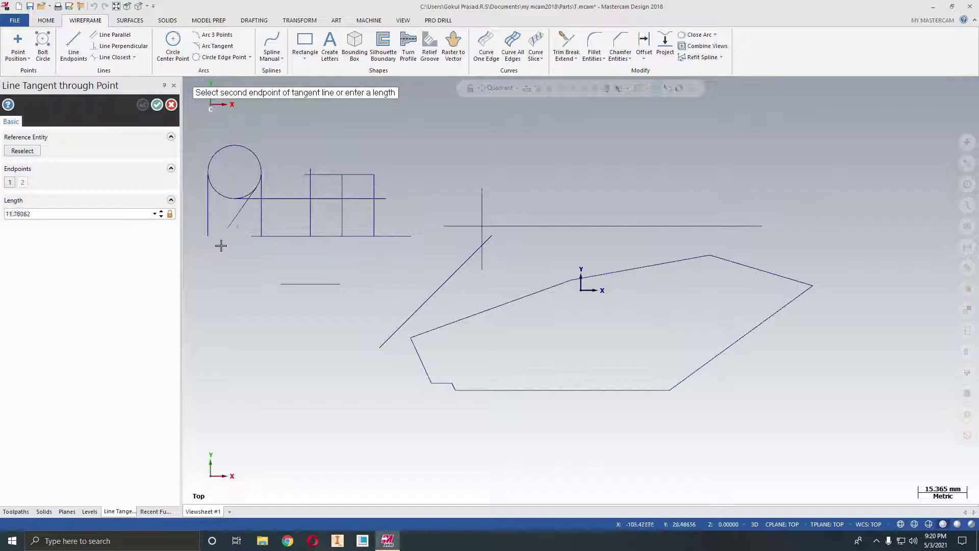
click(208, 262)
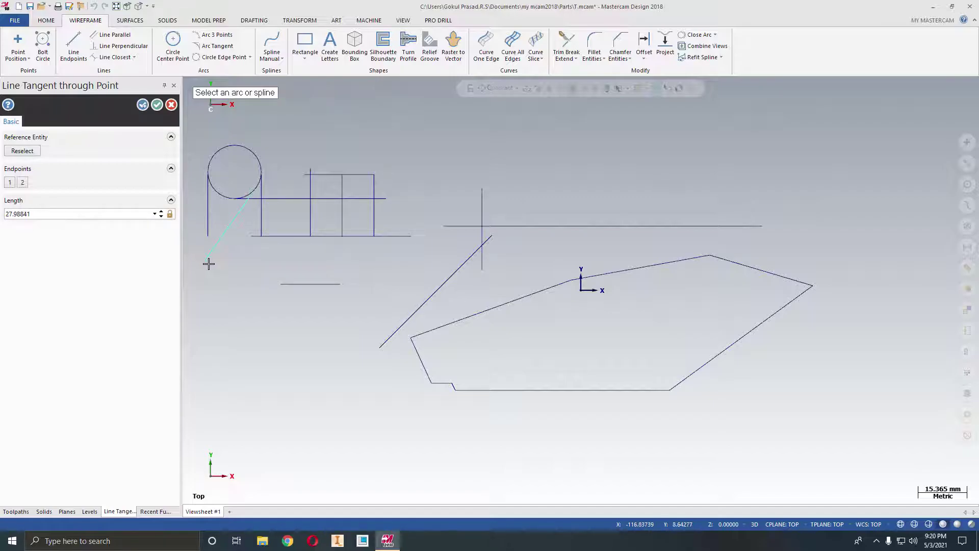
Step: Set the tangent line's length to 30 mm and accept the line
click(13, 214)
text(30.0)
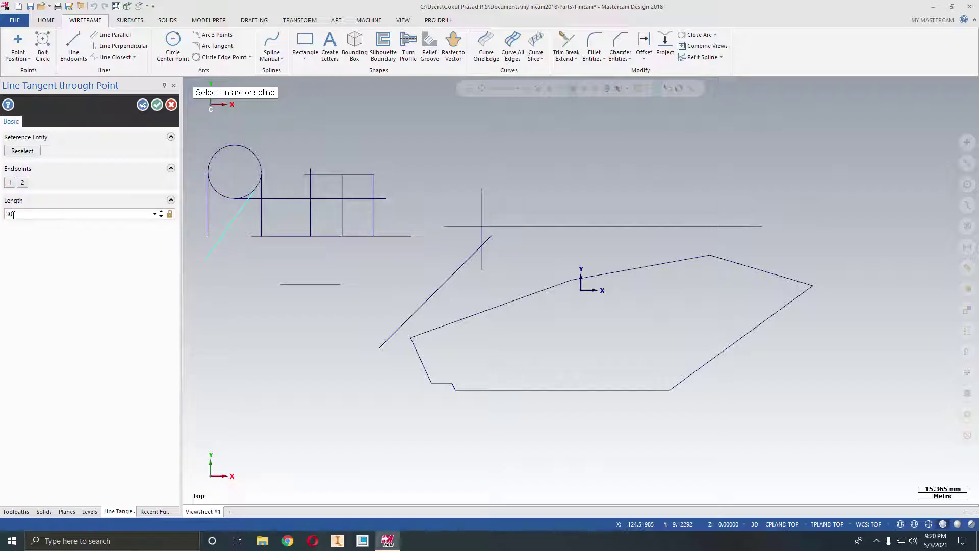
click(142, 105)
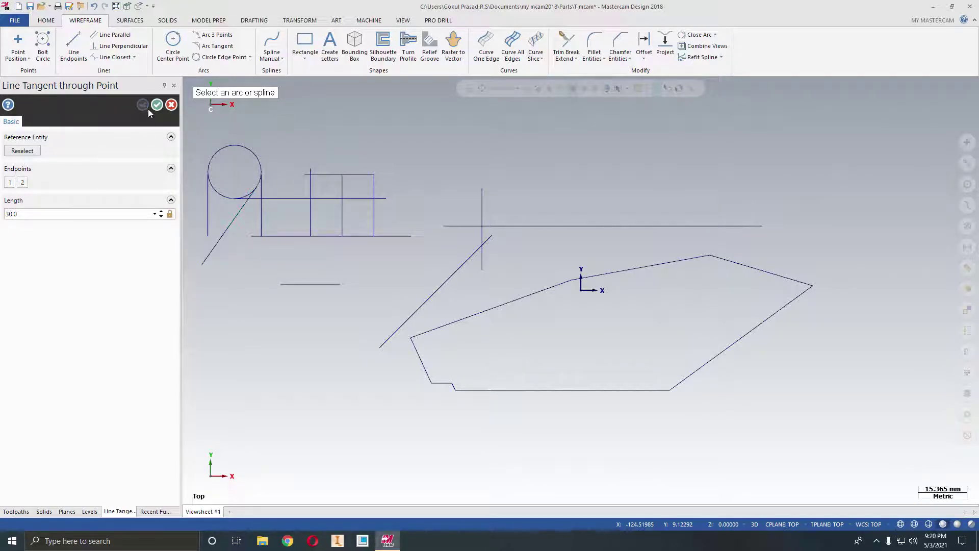
Step: Start the Line Normal command
click(134, 57)
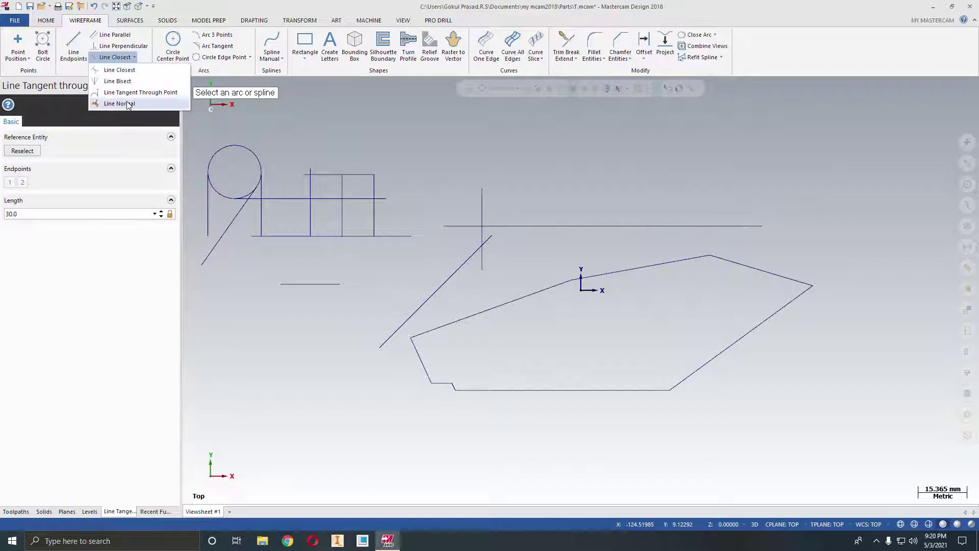